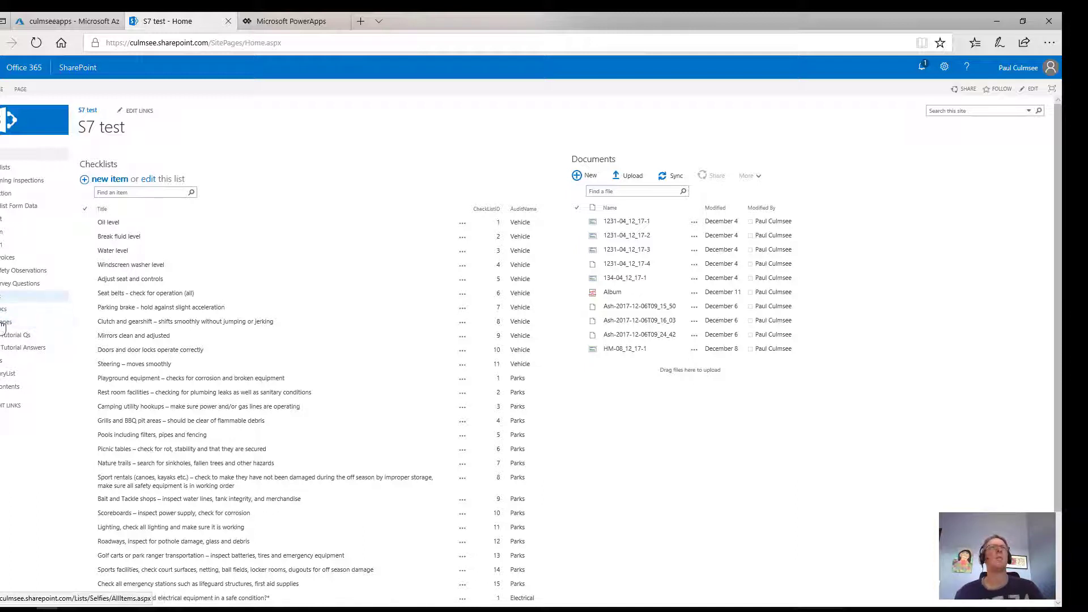
Open the S7 test site's Site contents page from the Settings gear menu
click(944, 67)
click(903, 198)
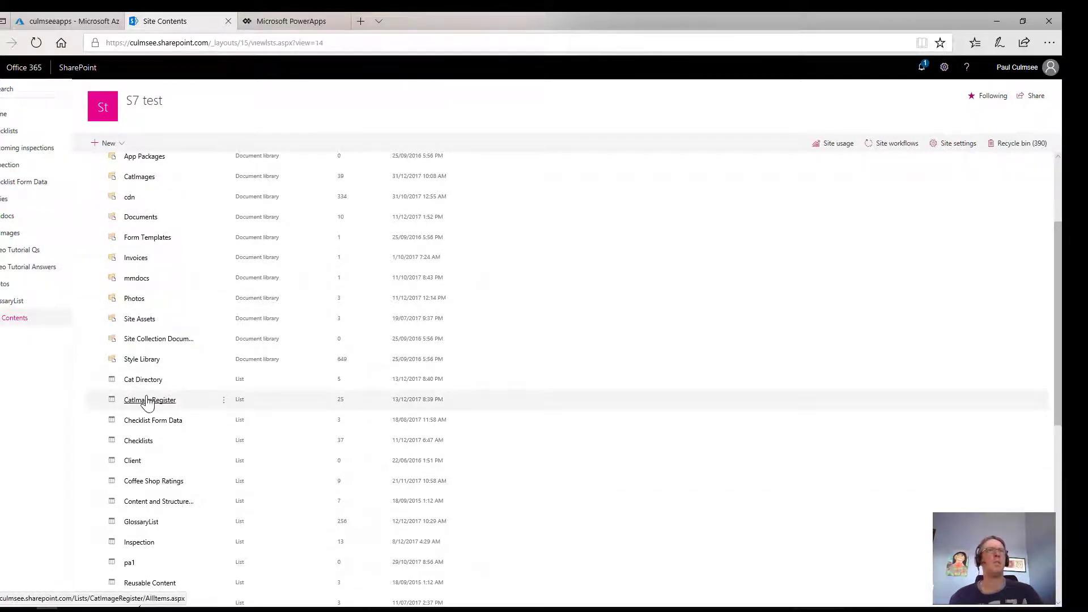
Back in Site Settings, open Search Result Sources and start a New Result Source
key(alt+Left)
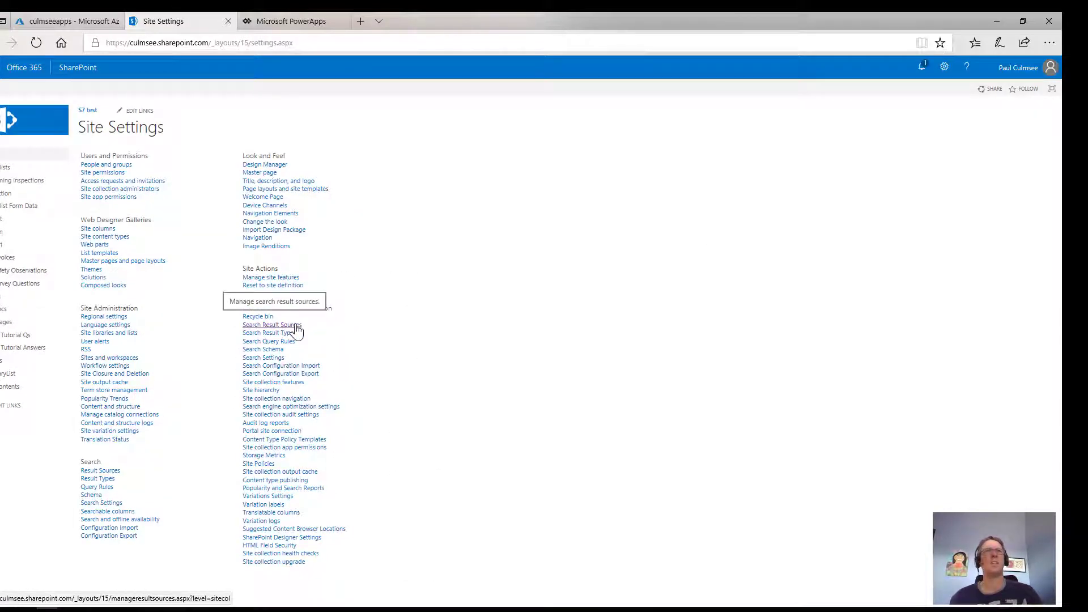
click(292, 326)
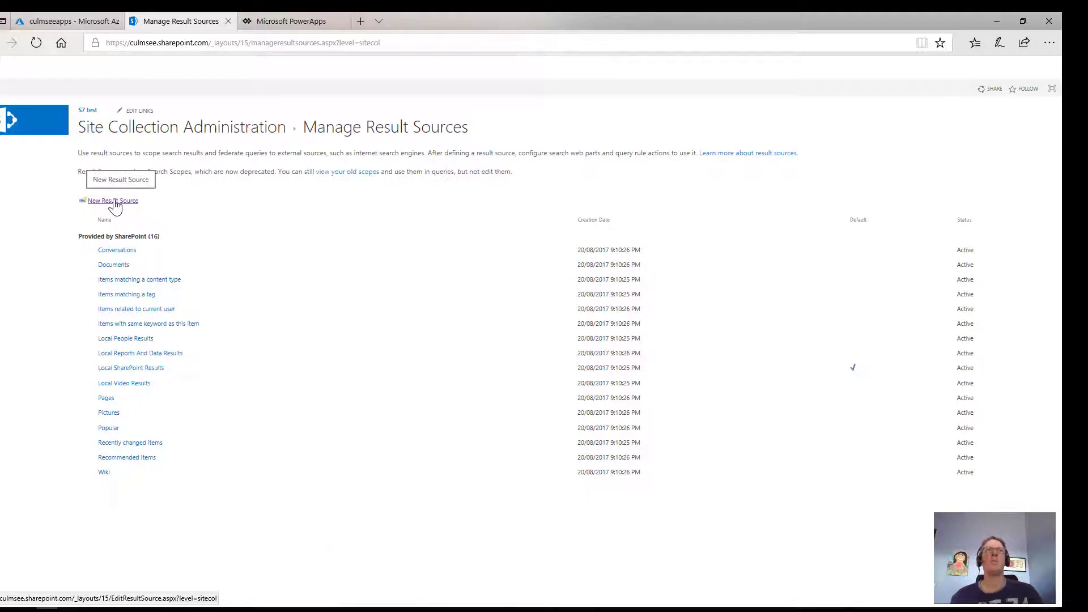
click(113, 202)
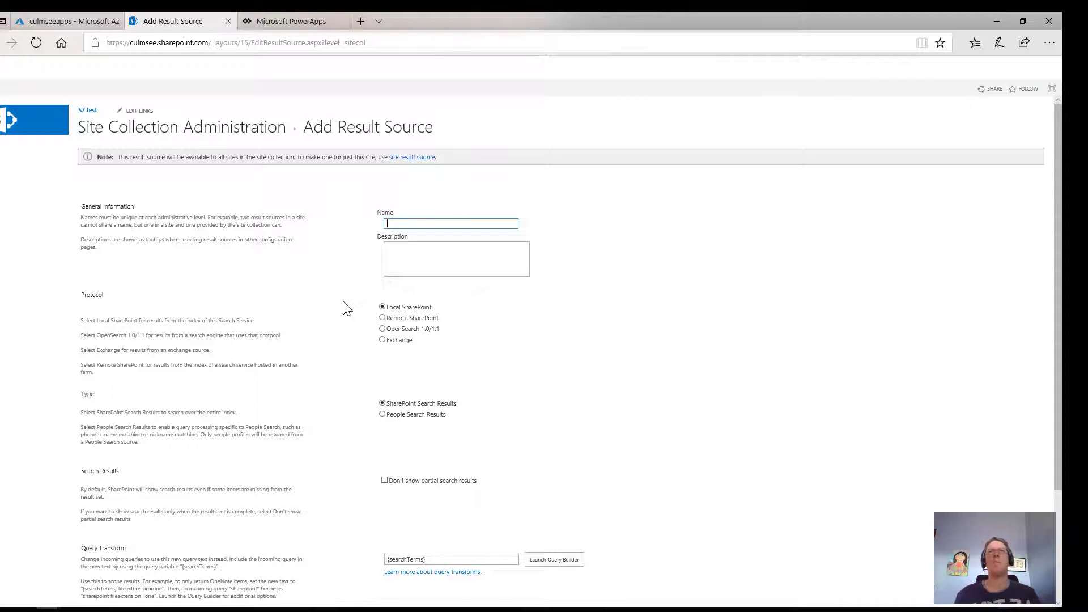
Name the new result source 'MewsFeed' and scroll down to Query Transform
text(Mews)
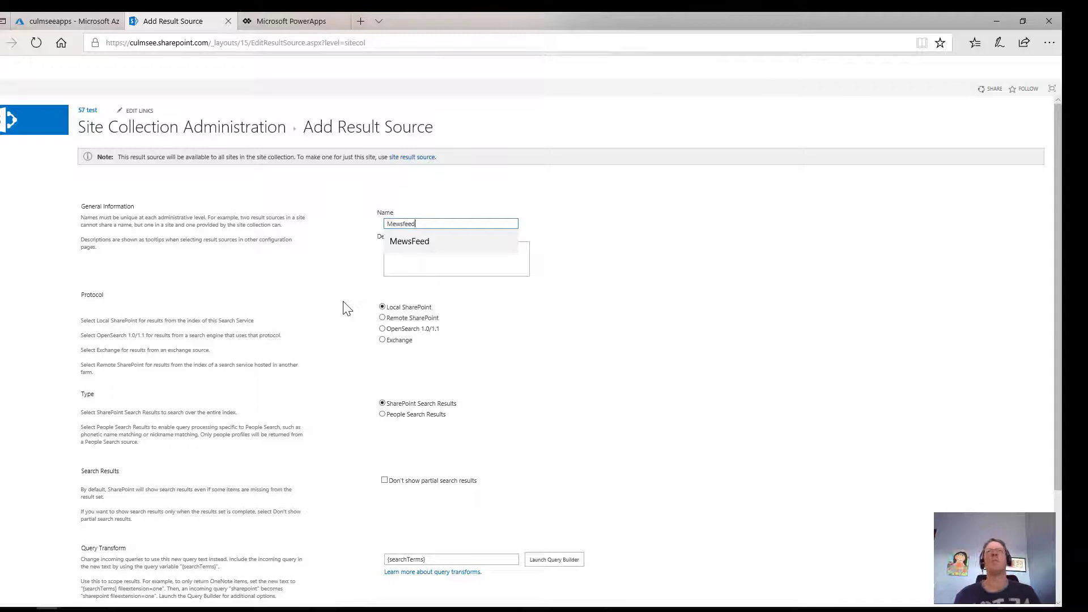
text(feed)
click(403, 243)
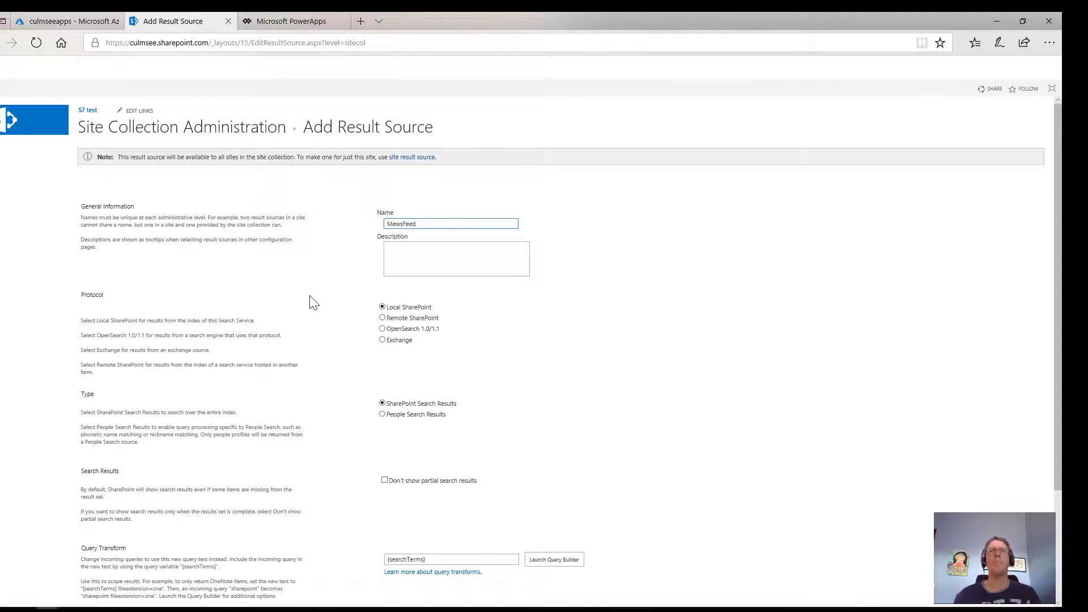
scroll(318, 272, down, 3)
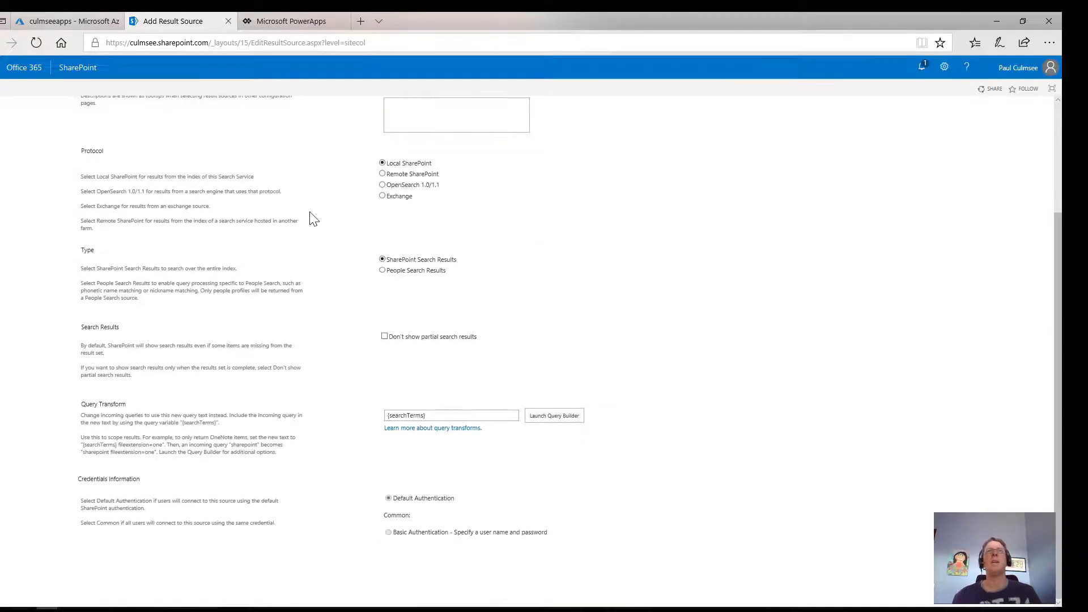
In the query builder, show all managed properties and pick ListID as the filter property
click(553, 416)
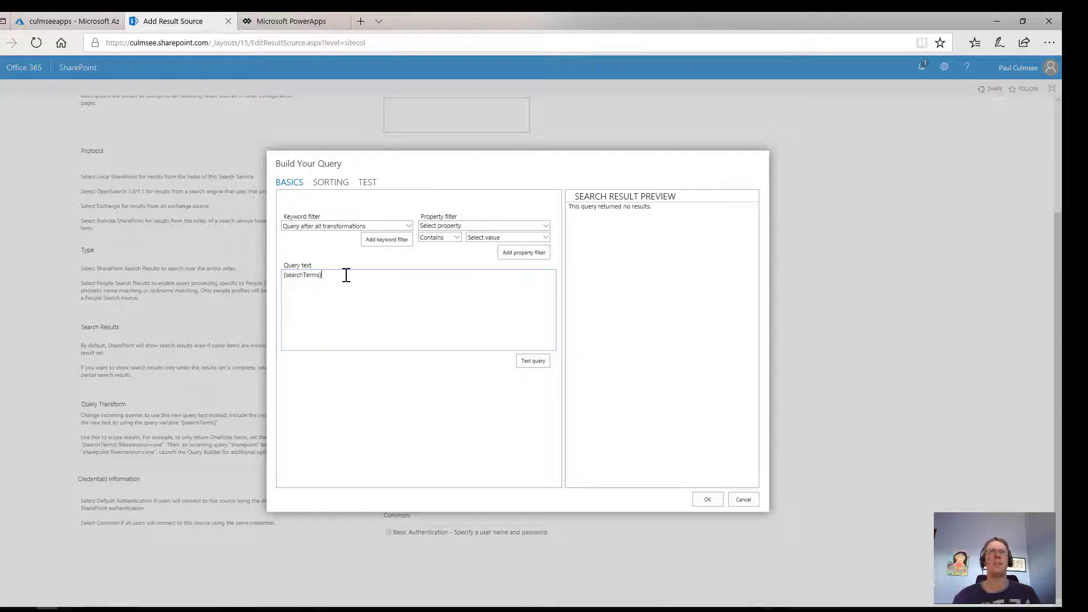
click(365, 278)
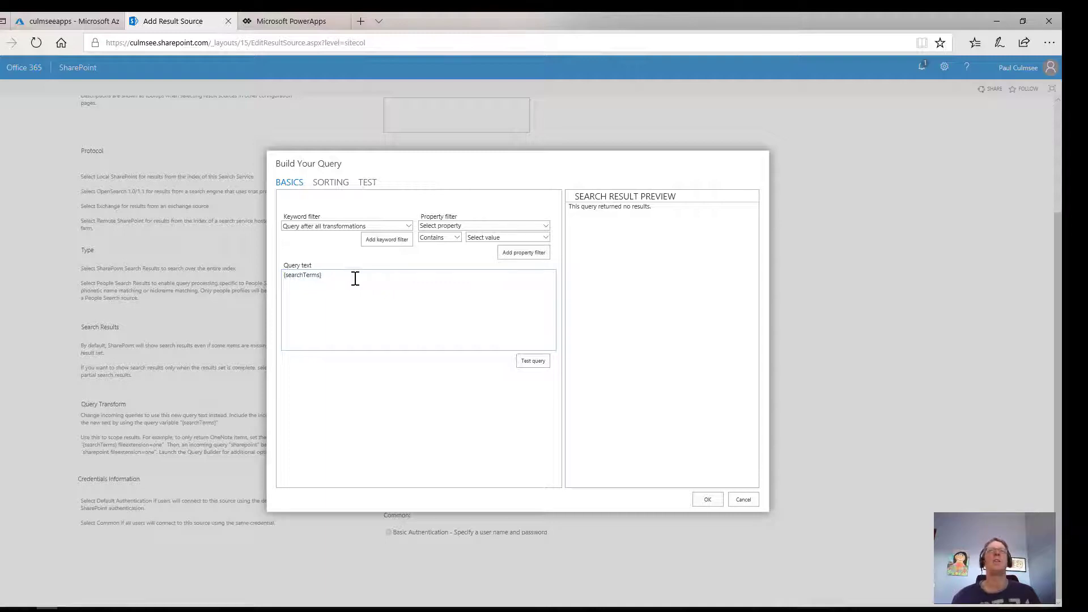
click(542, 225)
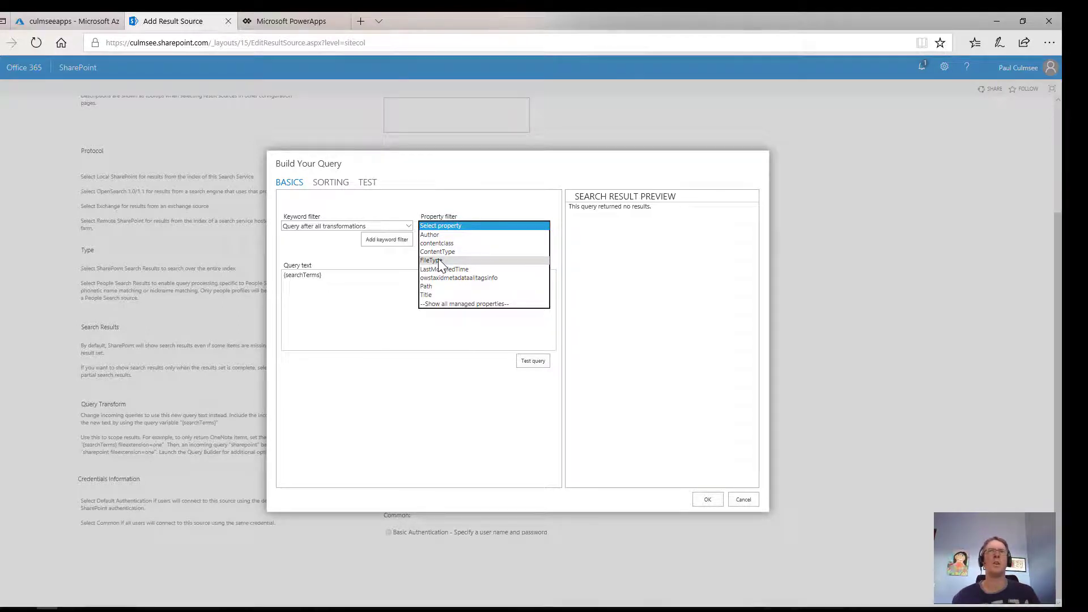
click(458, 305)
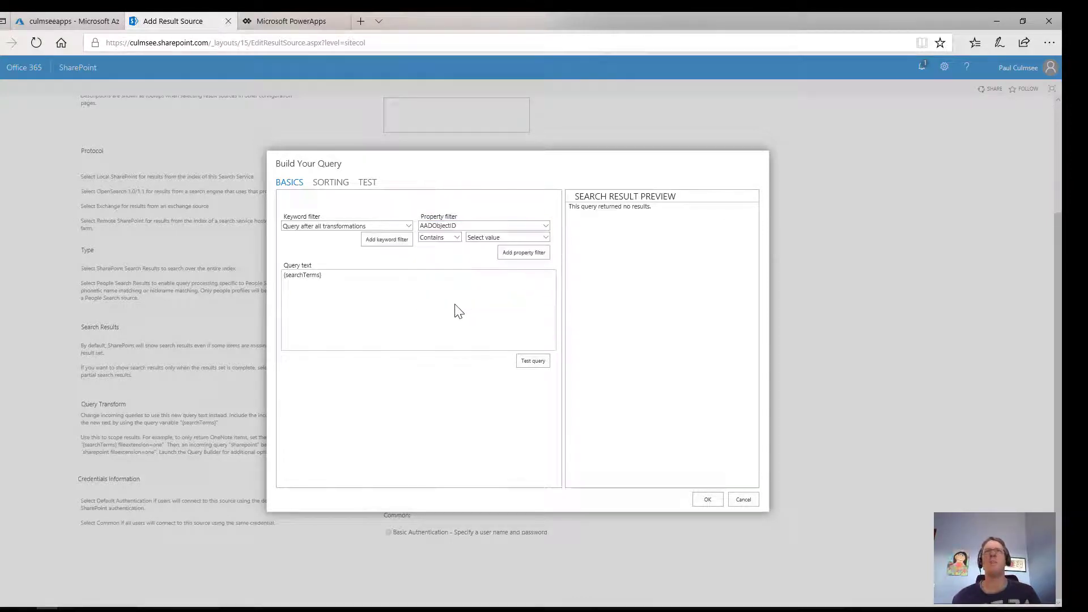
click(545, 226)
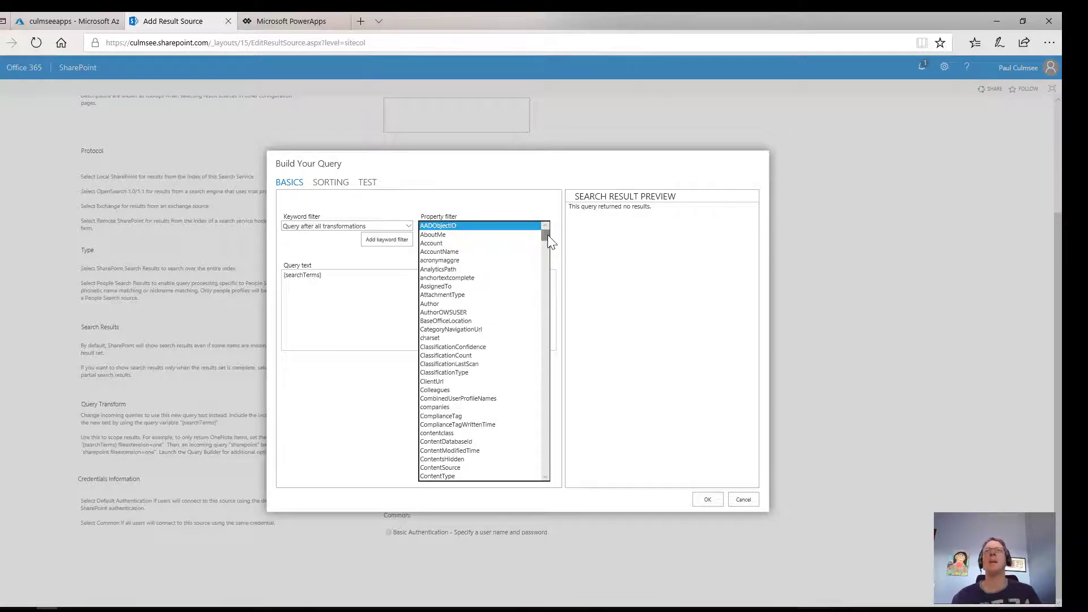
drag(548, 235, 553, 308)
scroll(510, 329, down, 5)
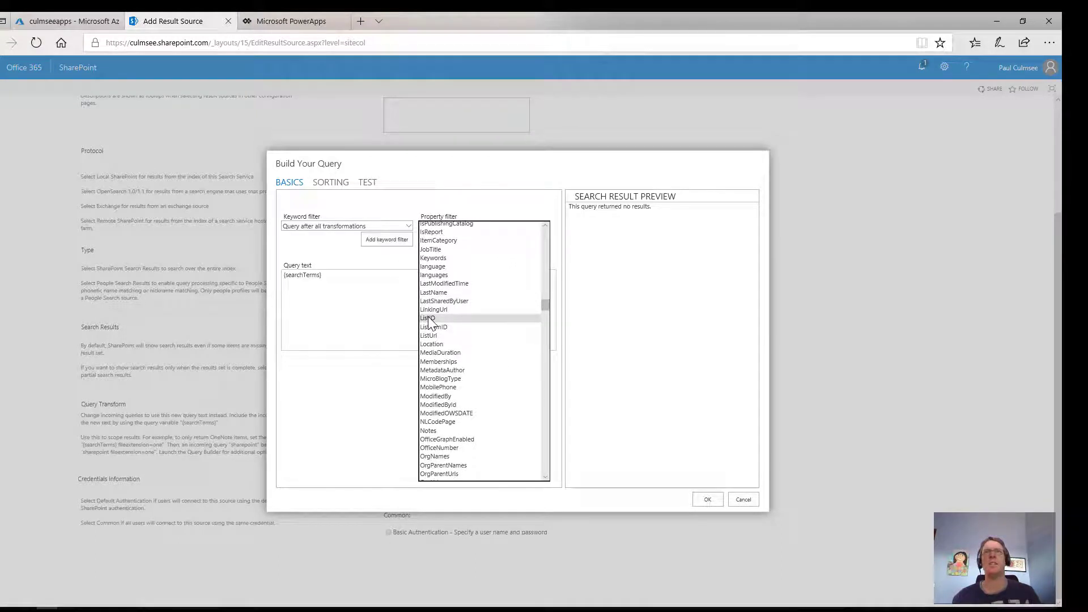
click(429, 318)
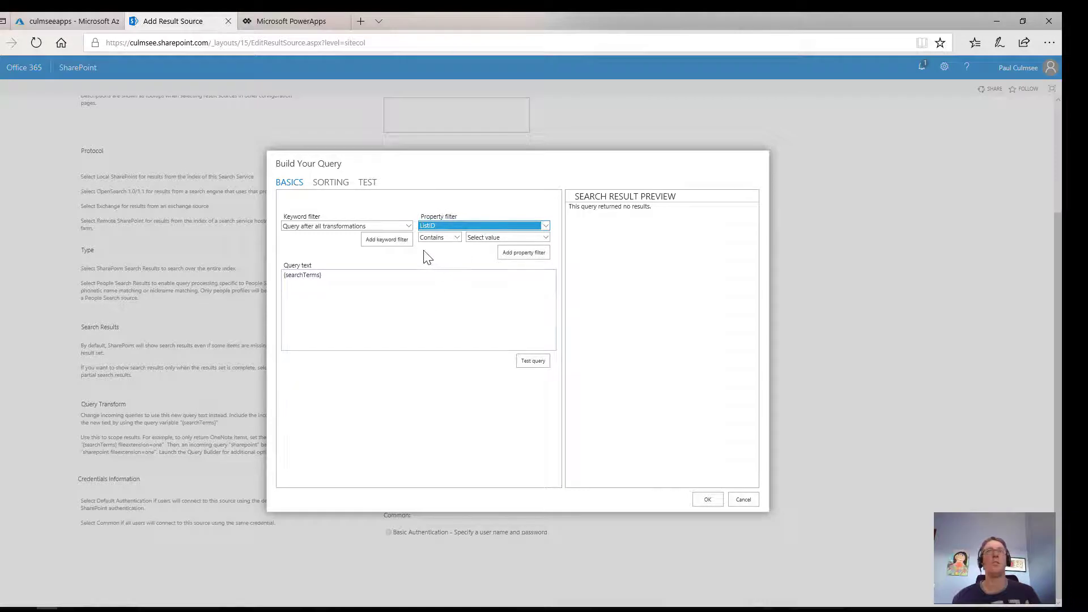
Keep the Contains comparison and set the filter value source to Manual value
click(457, 236)
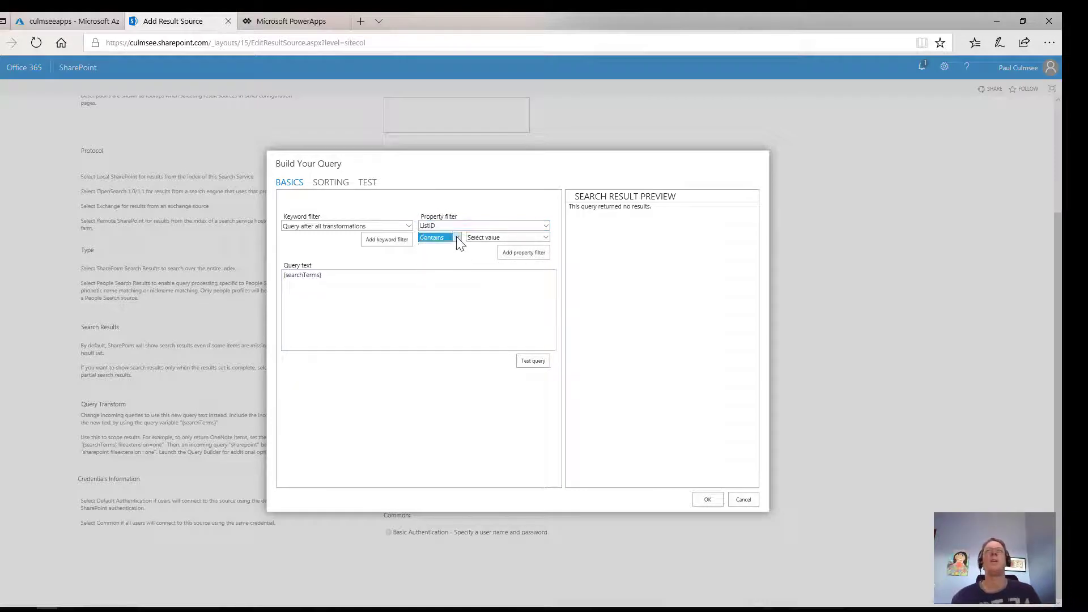
click(457, 236)
click(481, 238)
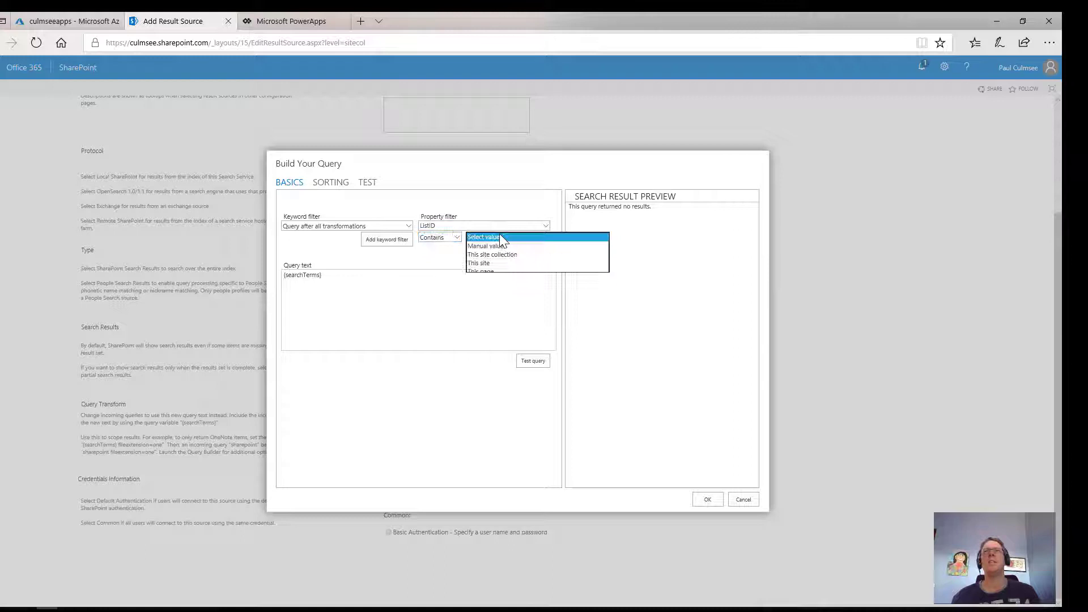
click(492, 254)
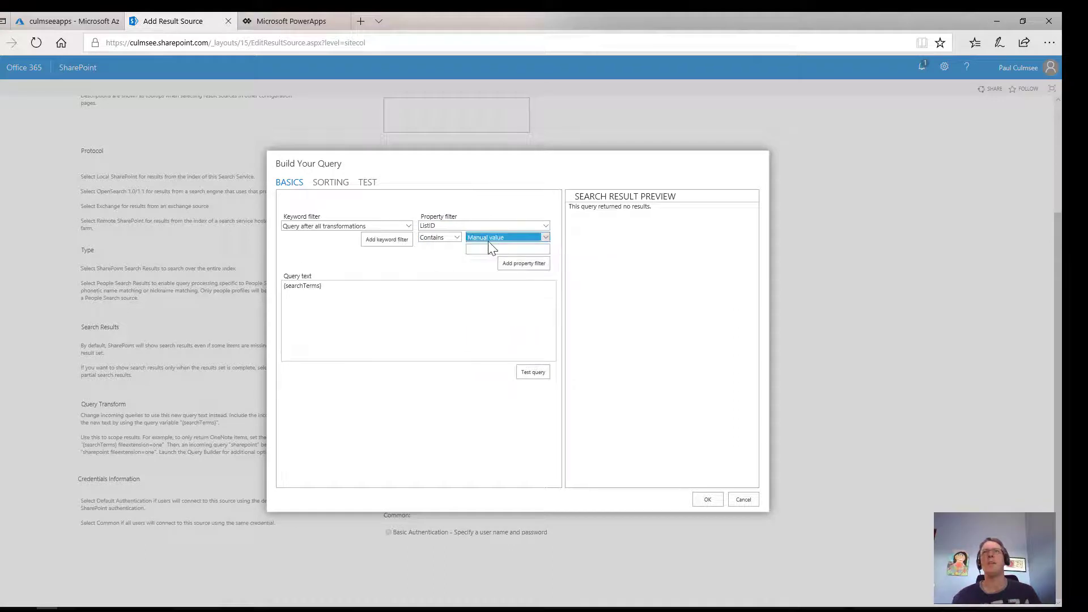
click(491, 248)
click(460, 258)
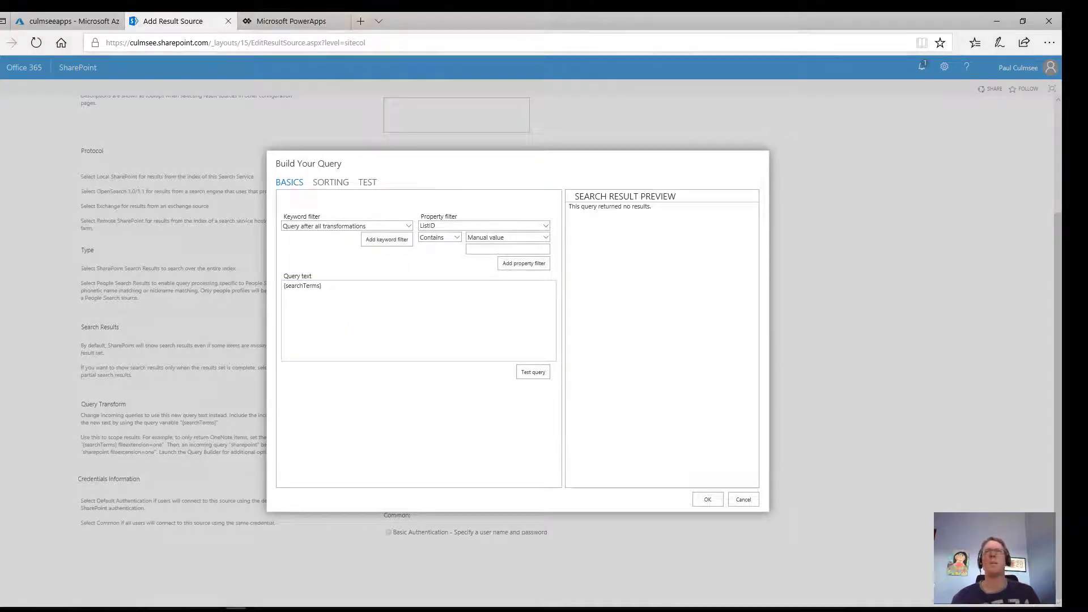
Install the SharePointPnPPowerShellOnline module, answering A (Yes to All) for PSGallery
drag(23, 391, 701, 130)
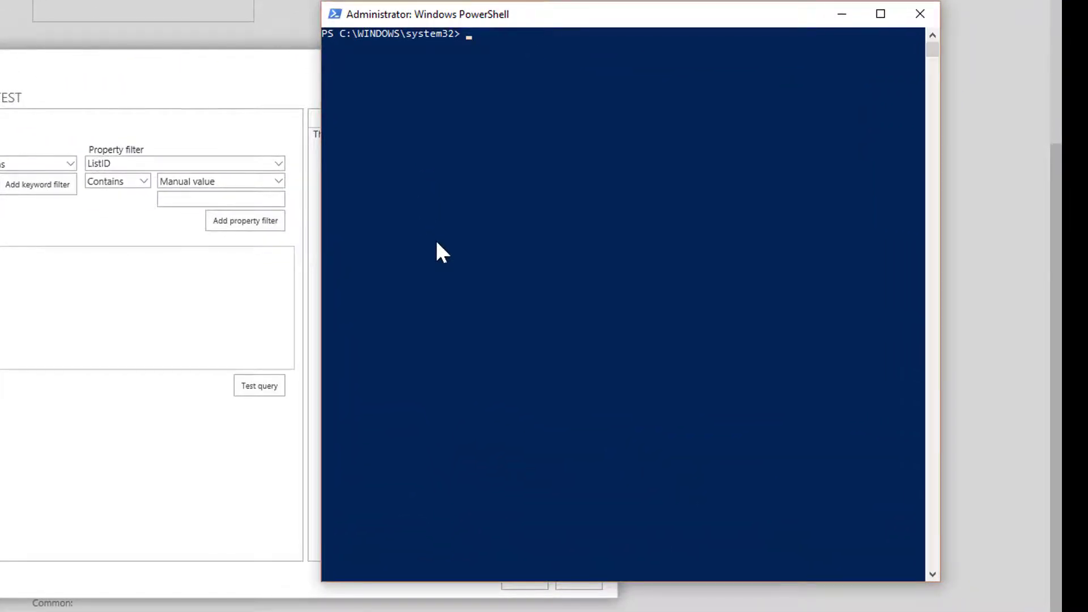
text(install-Module SharePointPnPPowerShellOnline)
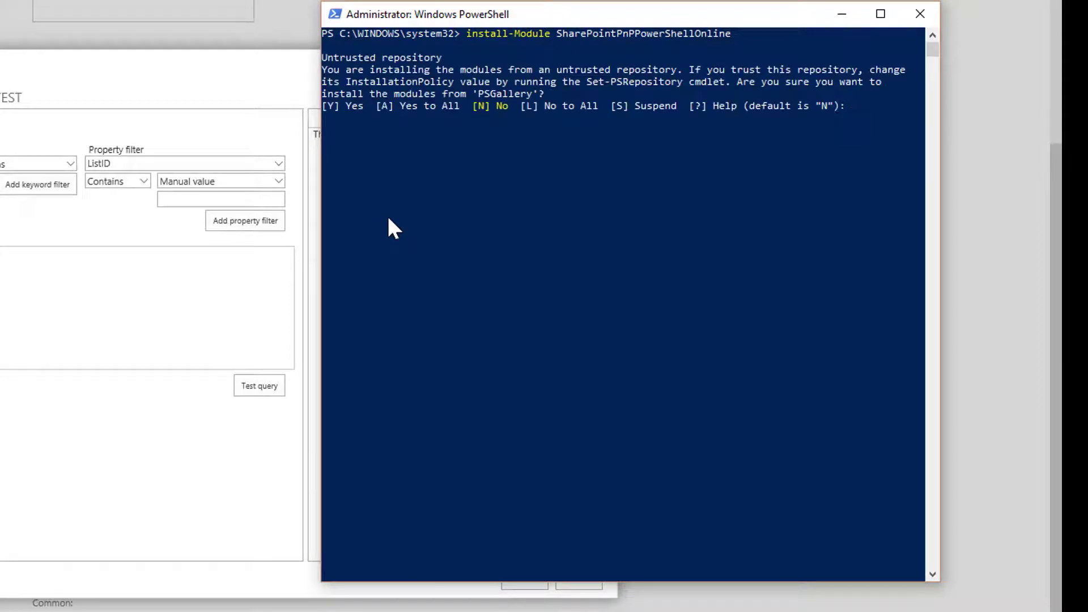
text(A)
key(Return)
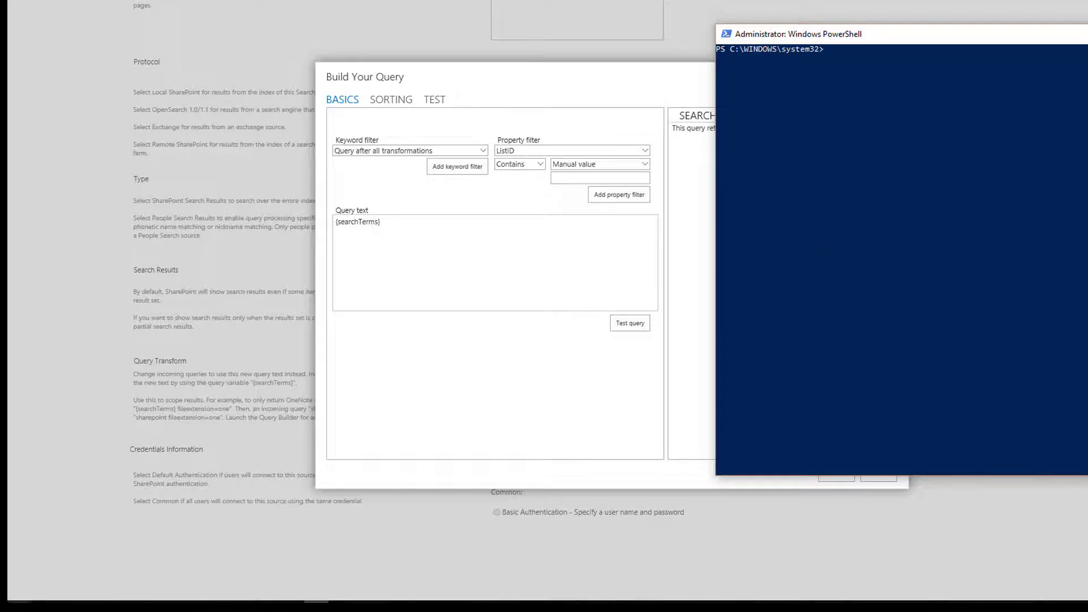
Open Credential Manager and expand the culmsee.sharepoint.com generic credential
key(super)
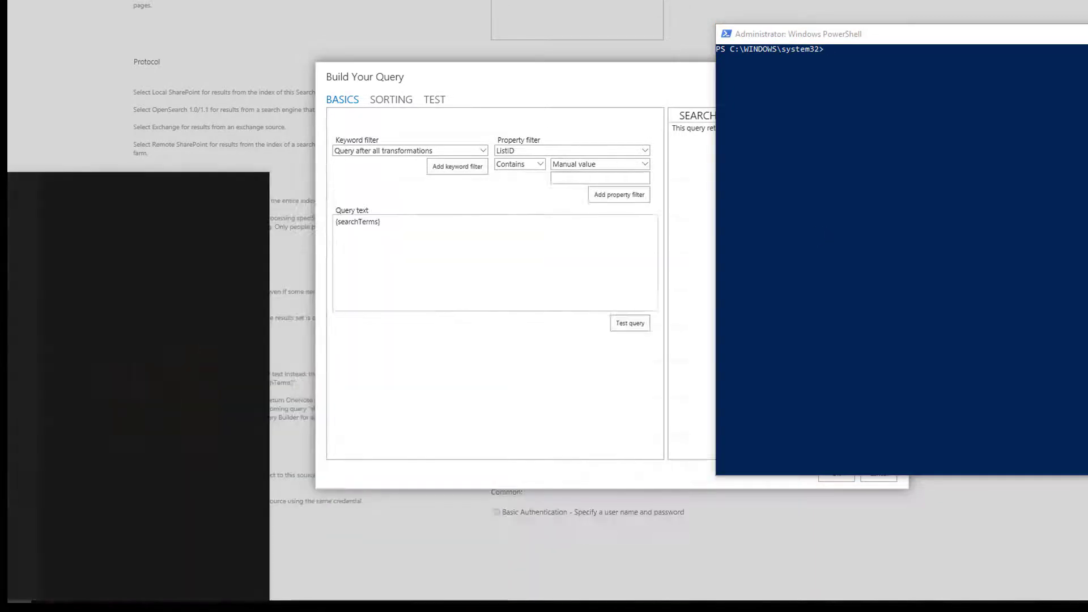
text(credn)
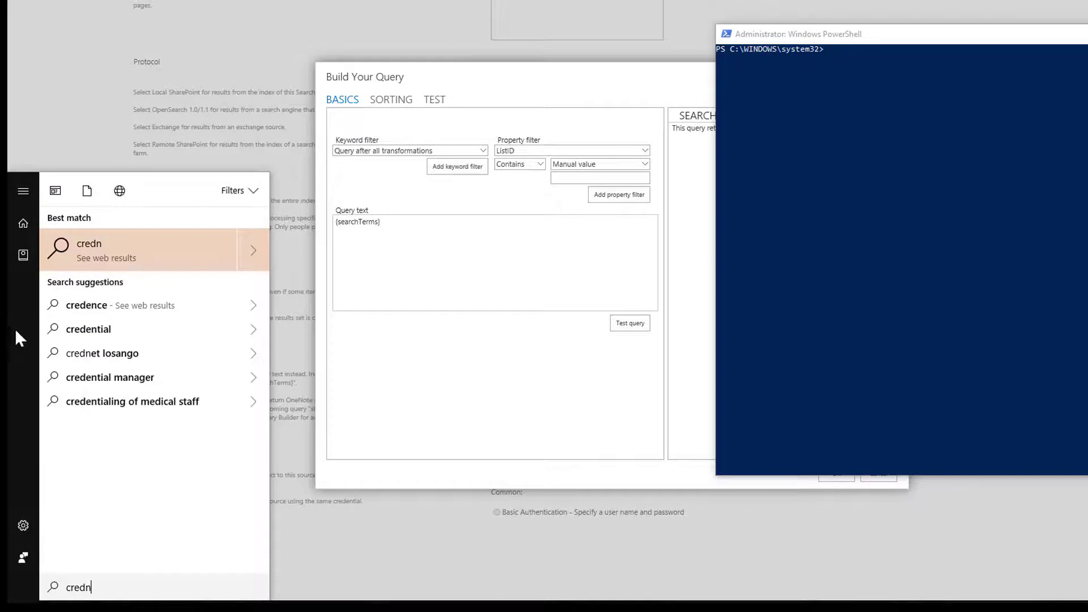
key(BackSpace)
click(90, 256)
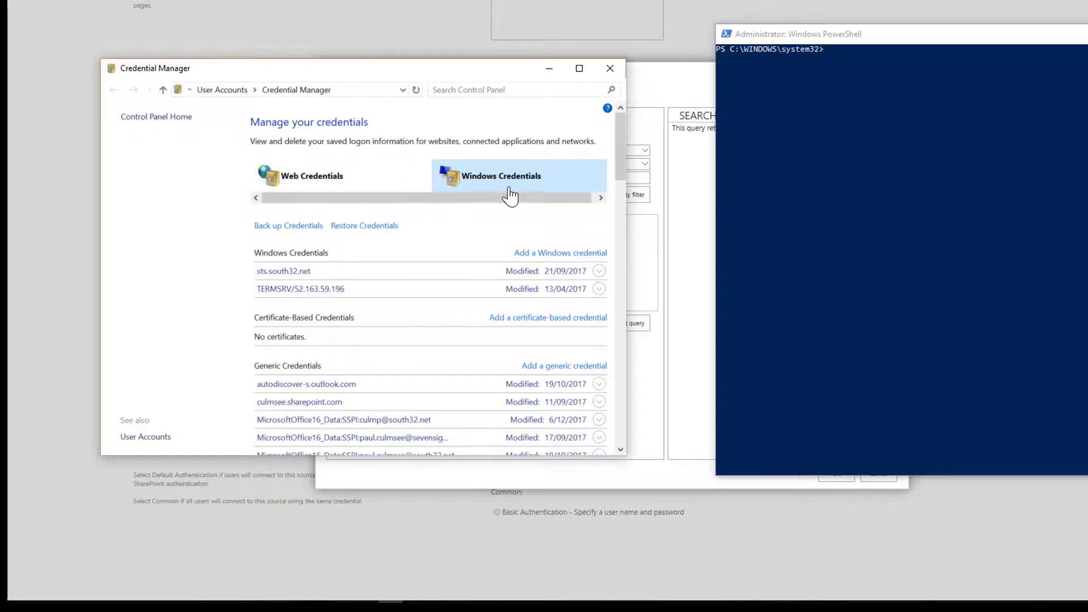
scroll(445, 310, down, 2)
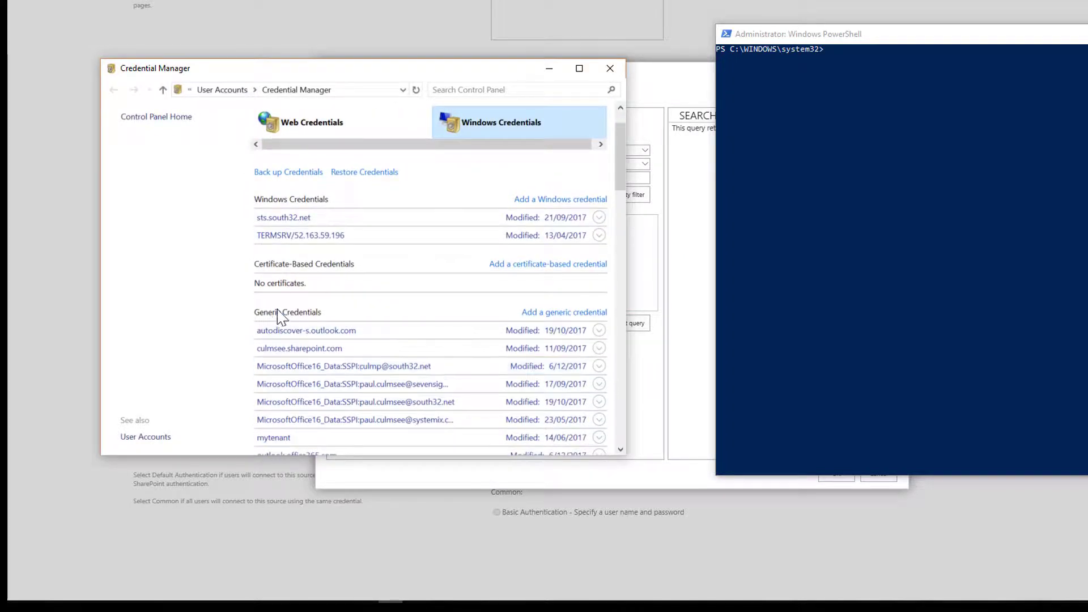
click(332, 359)
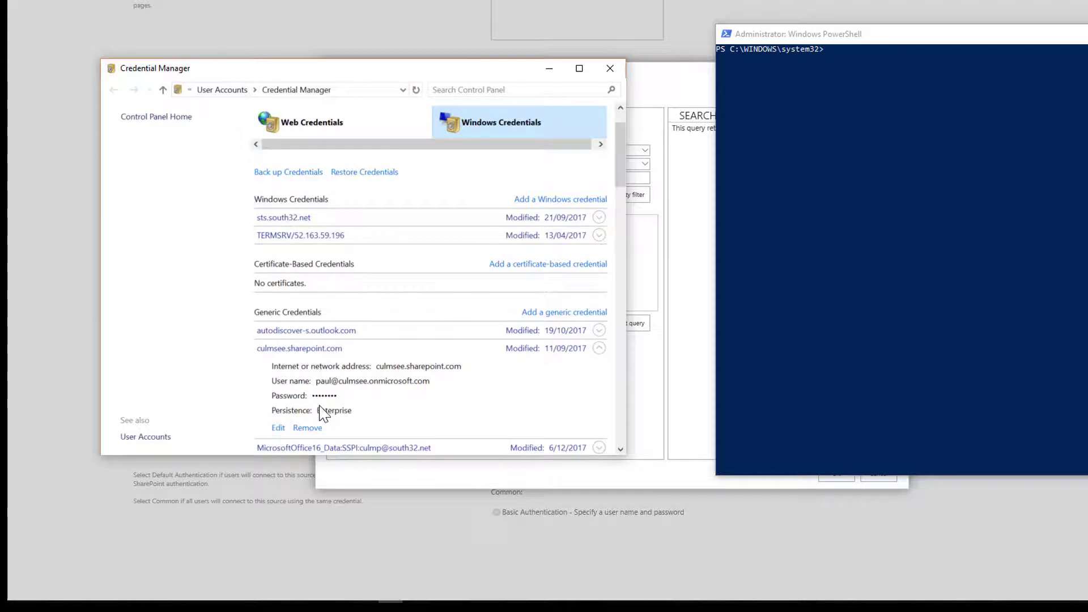
Re-enter the culmsee.sharepoint.com credential's password and save it
click(277, 428)
click(278, 205)
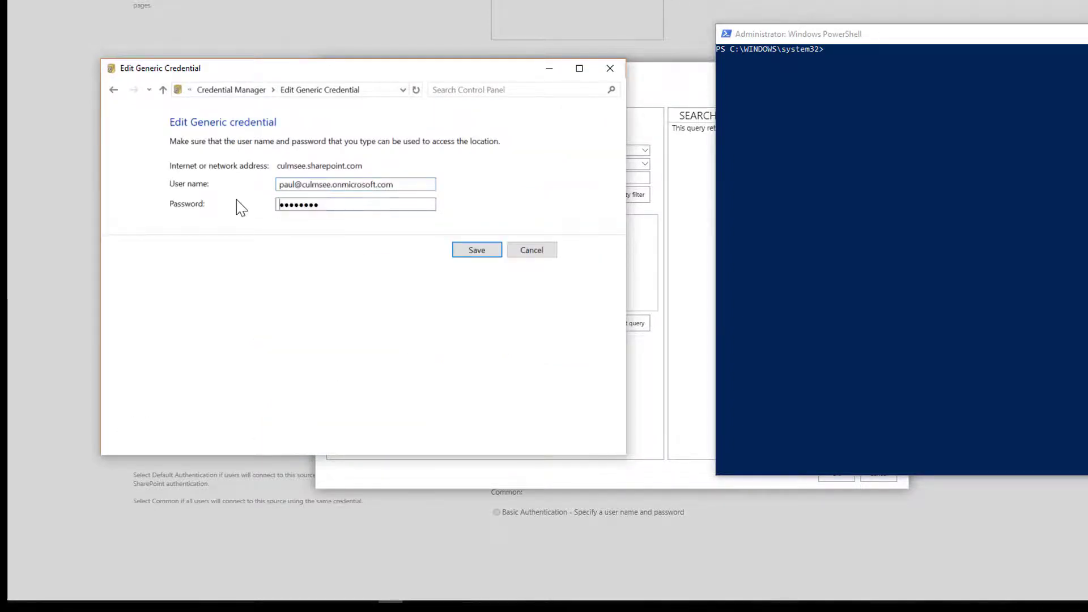
key(ctrl+a)
text(p••••)
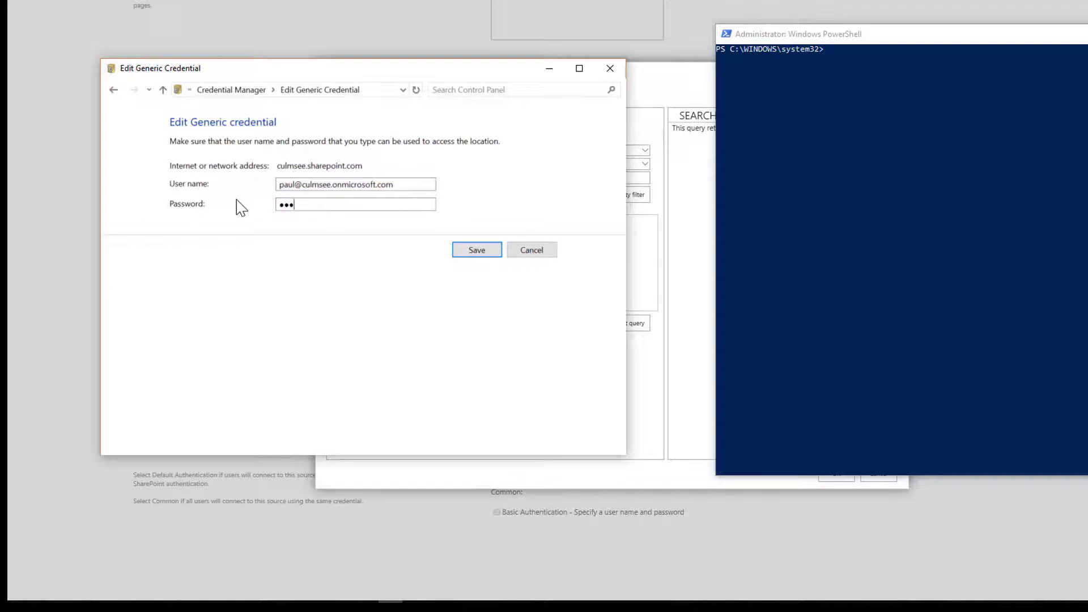
text(•••)
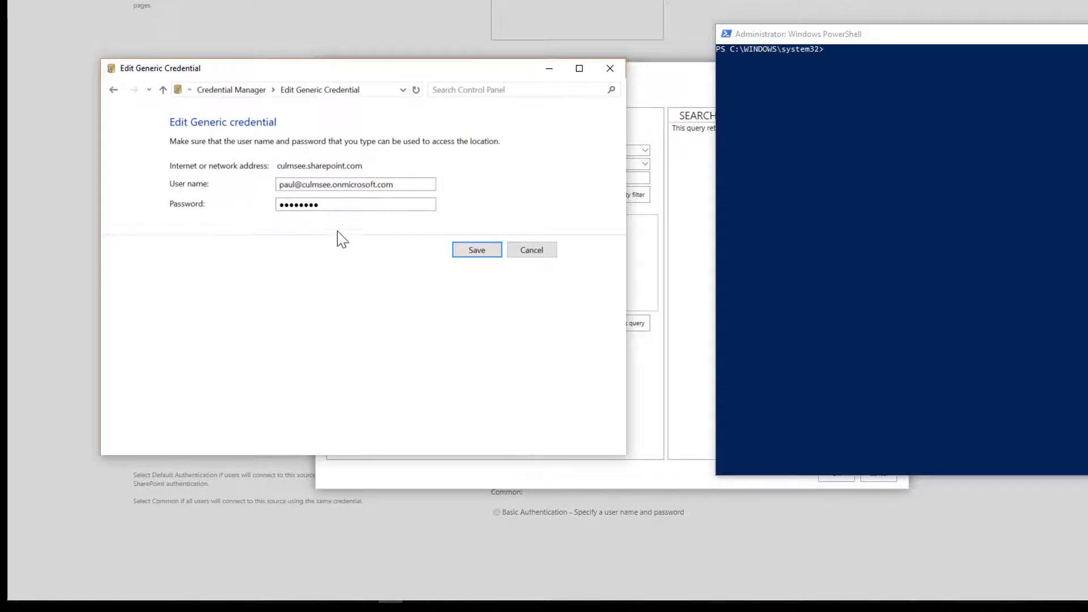
click(476, 250)
click(477, 250)
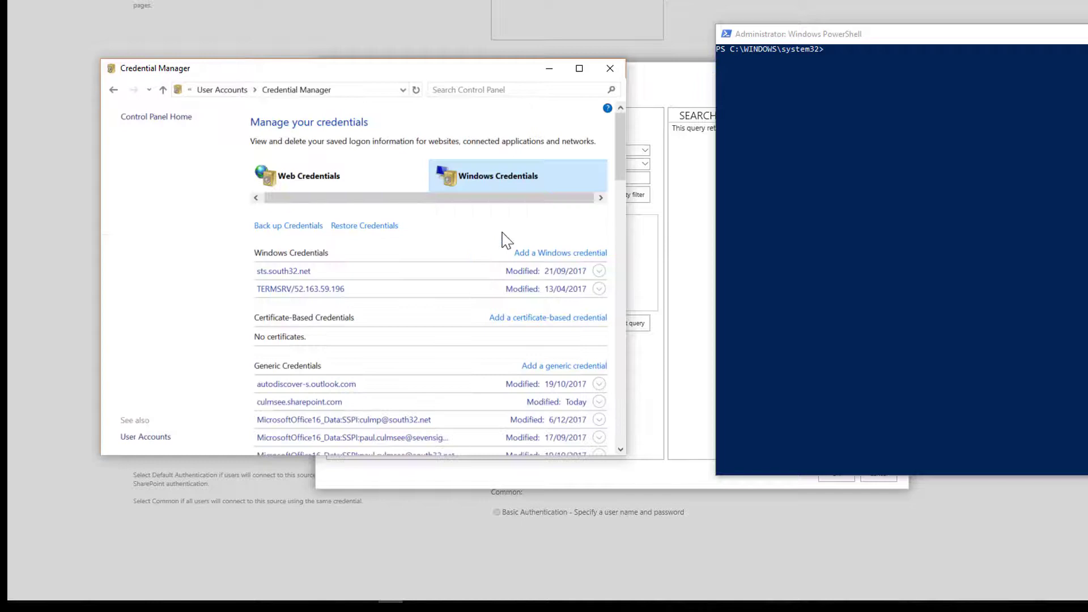
click(610, 68)
click(881, 50)
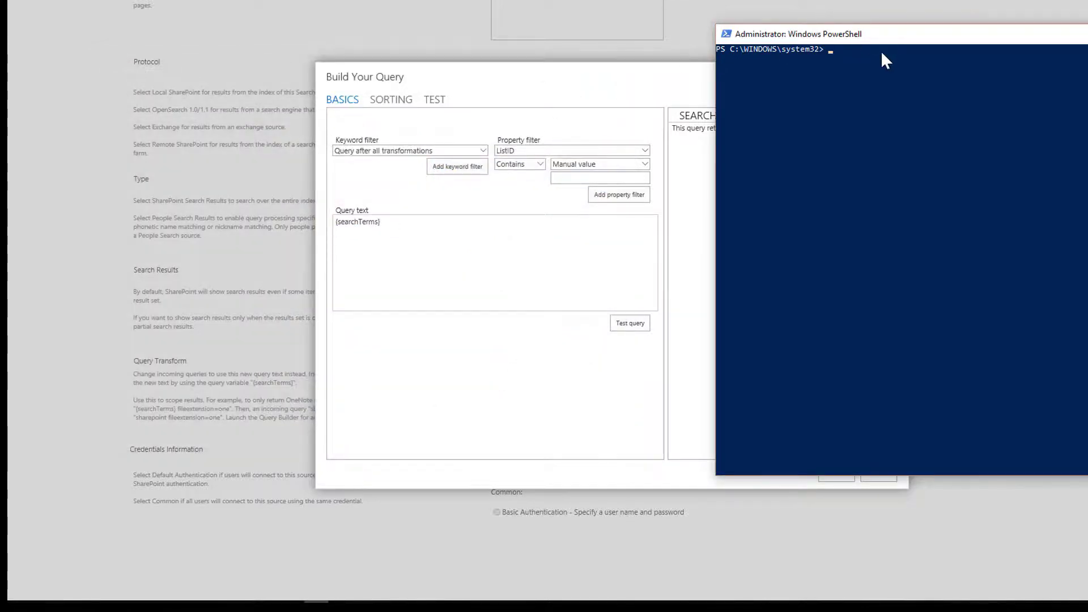
text(connect-PnPOnline)
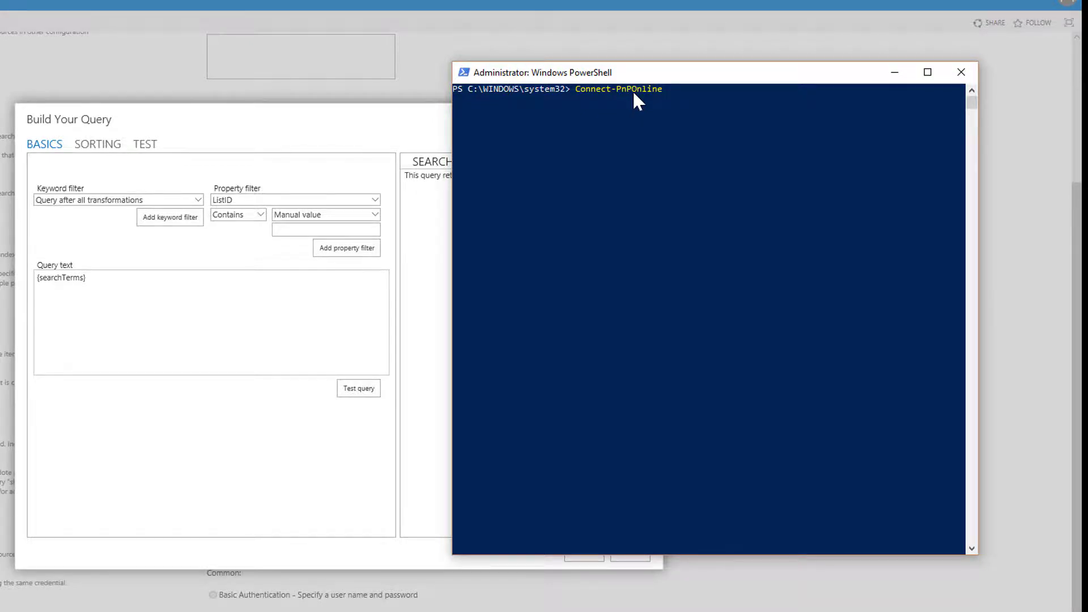
text( https://culmsee.sharepoint.com)
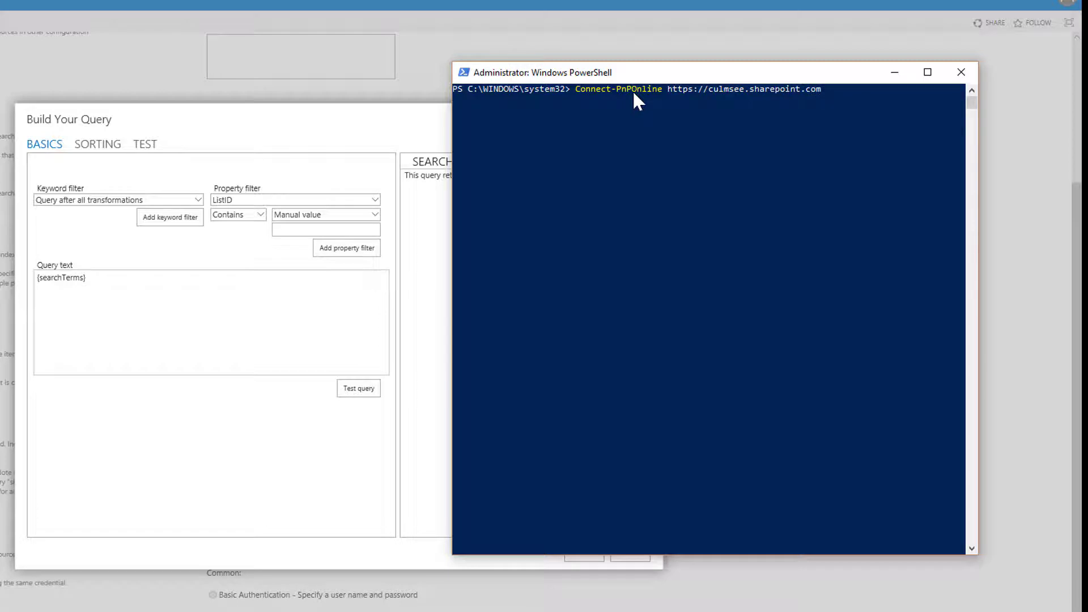
key(Return)
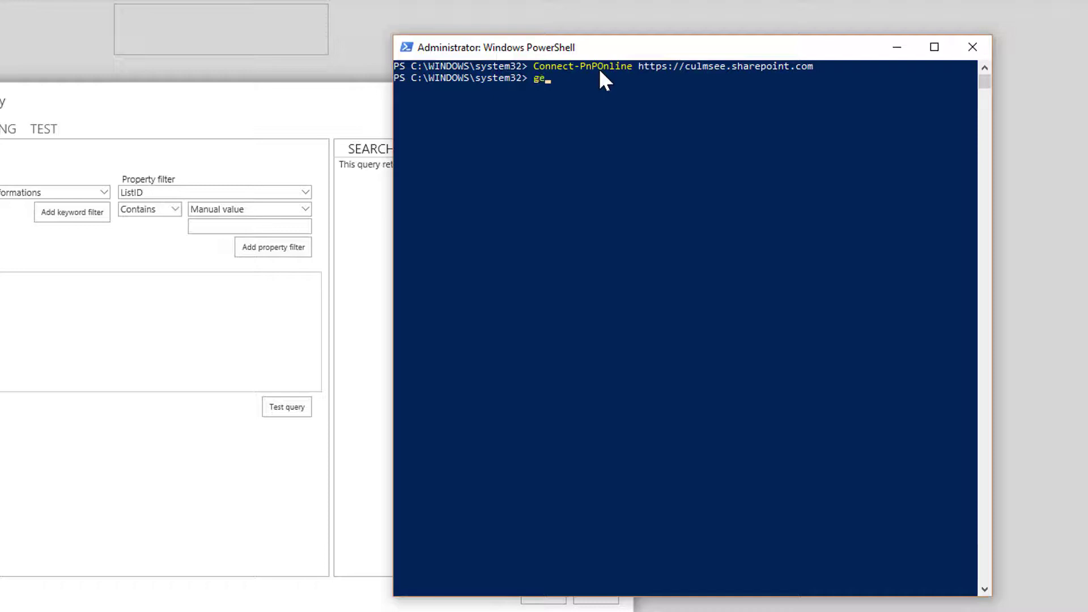
Run Get-PnPList and review the site's lists with their Ids and Urls
text(t-s)
key(BackSpace)
text(pnpl)
key(Tab)
key(Return)
scroll(484, 301, up, 10)
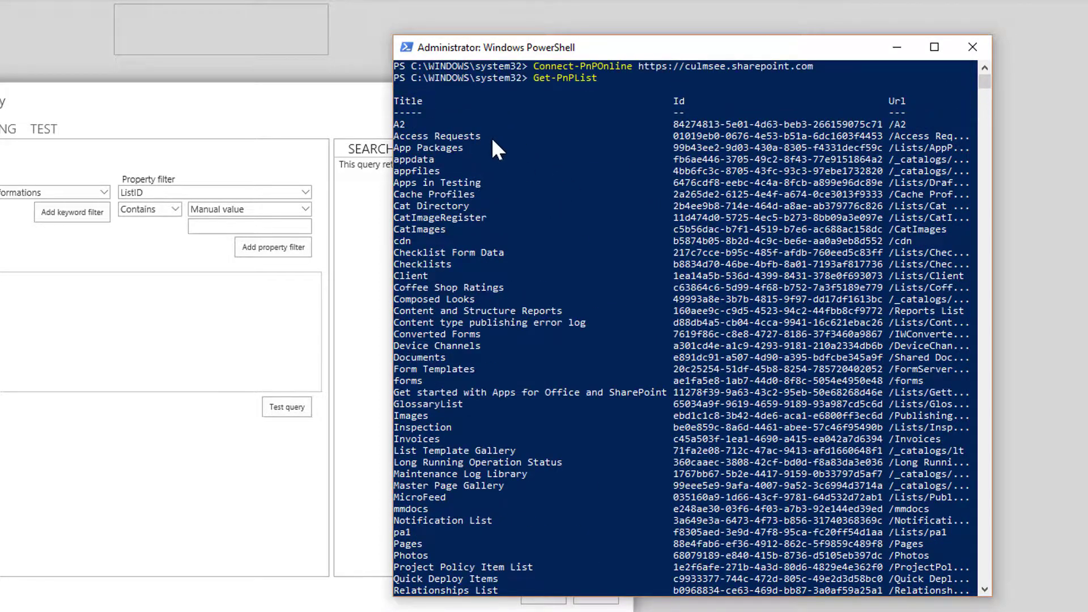
scroll(491, 147, down, 5)
scroll(492, 204, up, 4)
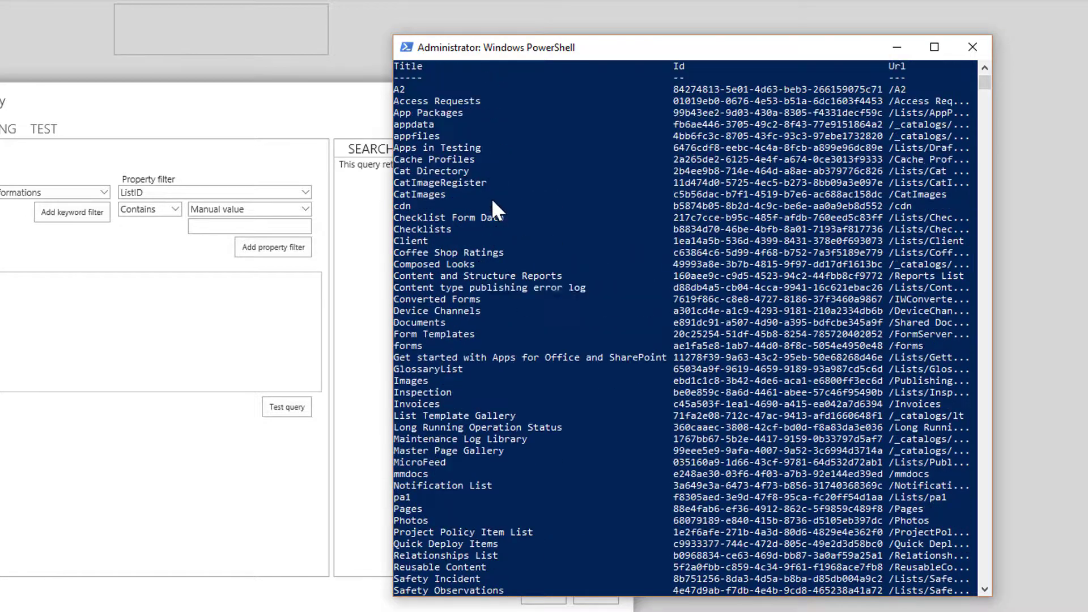
scroll(491, 199, up, 1)
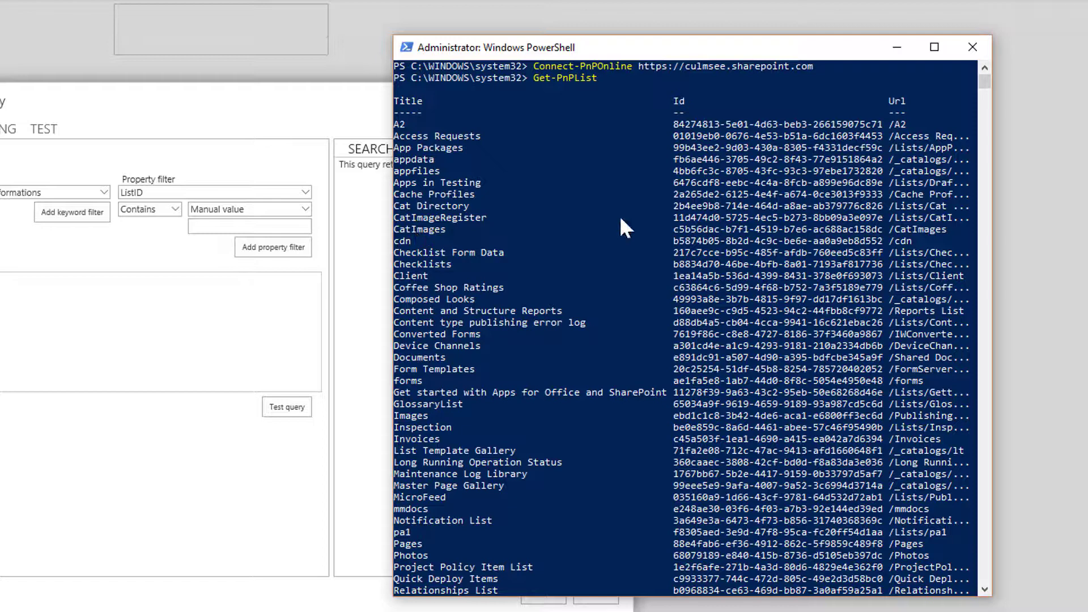
scroll(453, 339, down, 11)
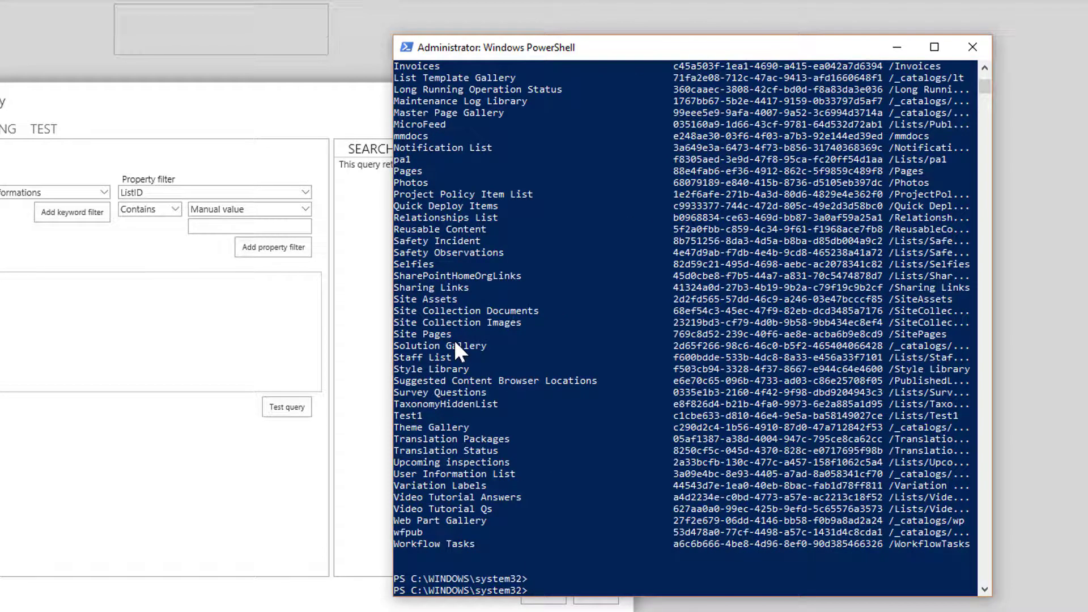
Rerun Get-PnPList piped to Where-Object Title -Like "*Cat*" to show only the cat lists
key(Up)
text(| Where-Object Title -Like "*Cat*)
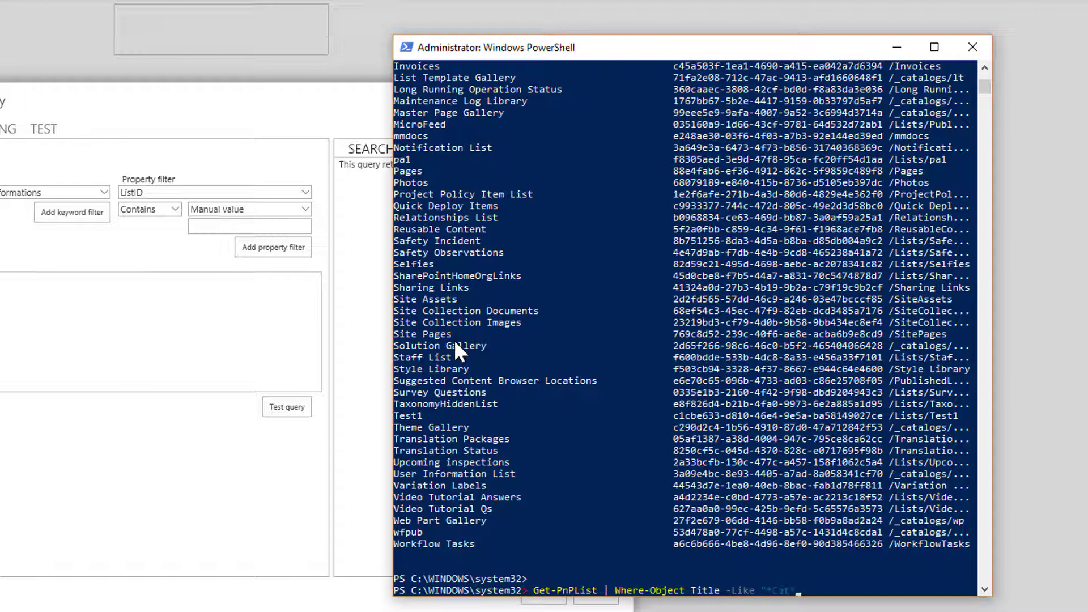
key(Return)
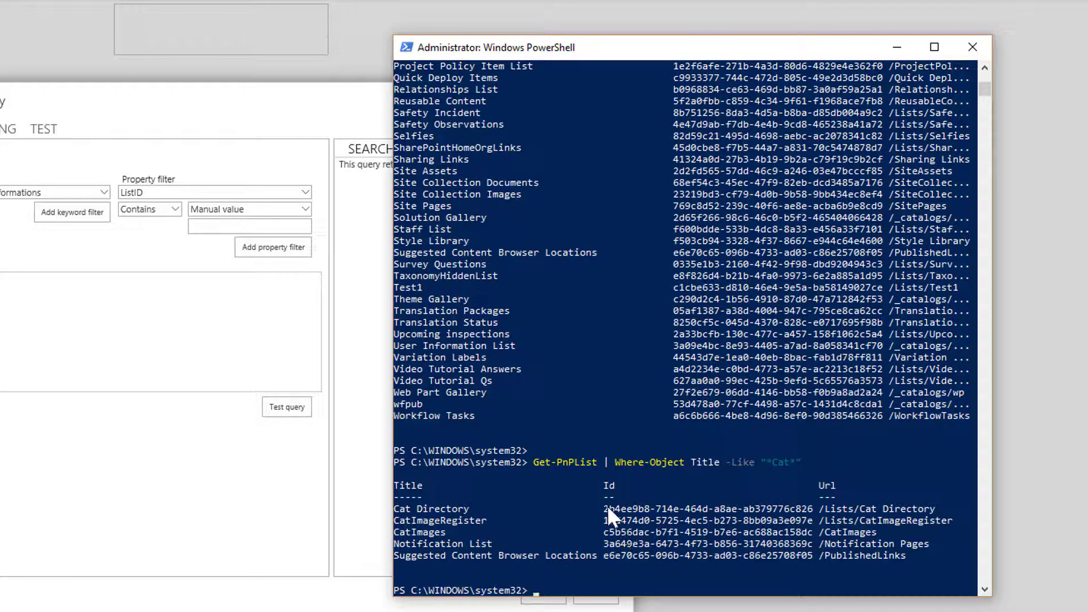
Copy the Cat Directory, CatImageRegister and CatImages list Ids from the PowerShell output
drag(607, 505, 812, 508)
key(Return)
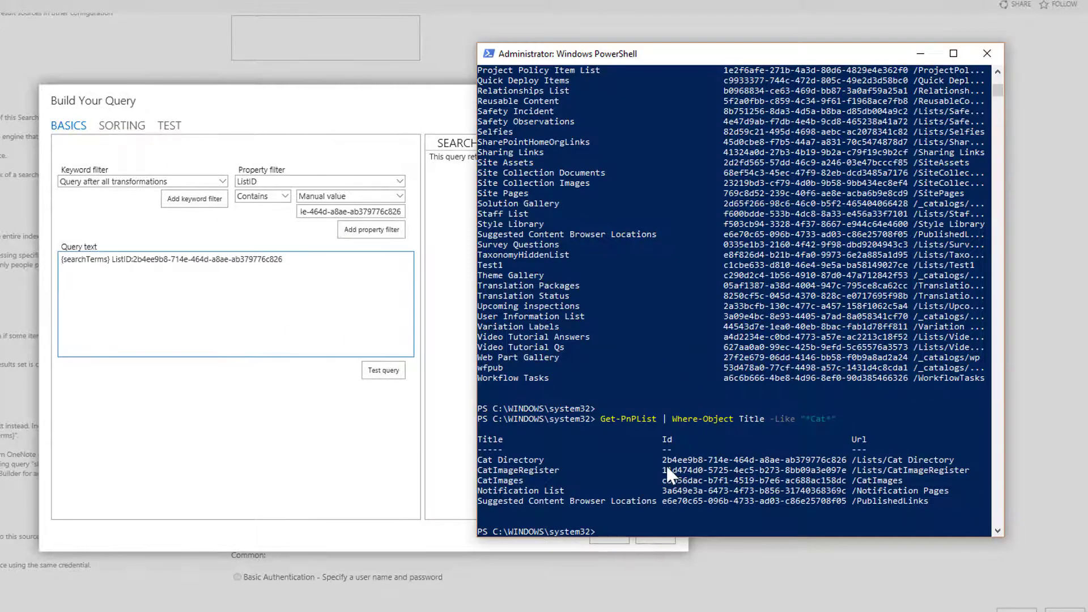
drag(663, 470, 845, 471)
right_click(844, 470)
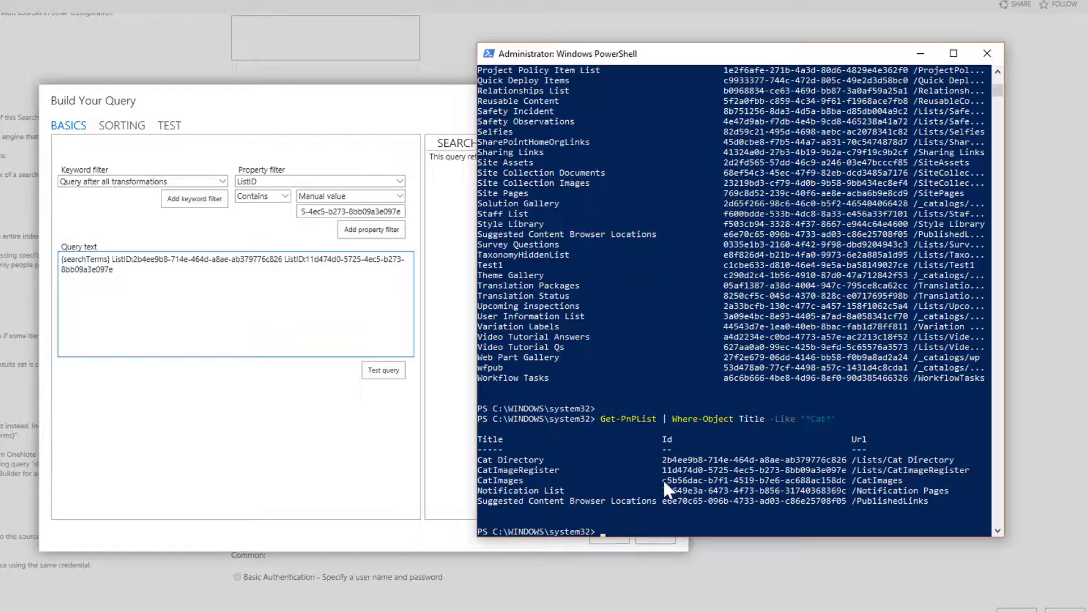
drag(662, 480, 843, 482)
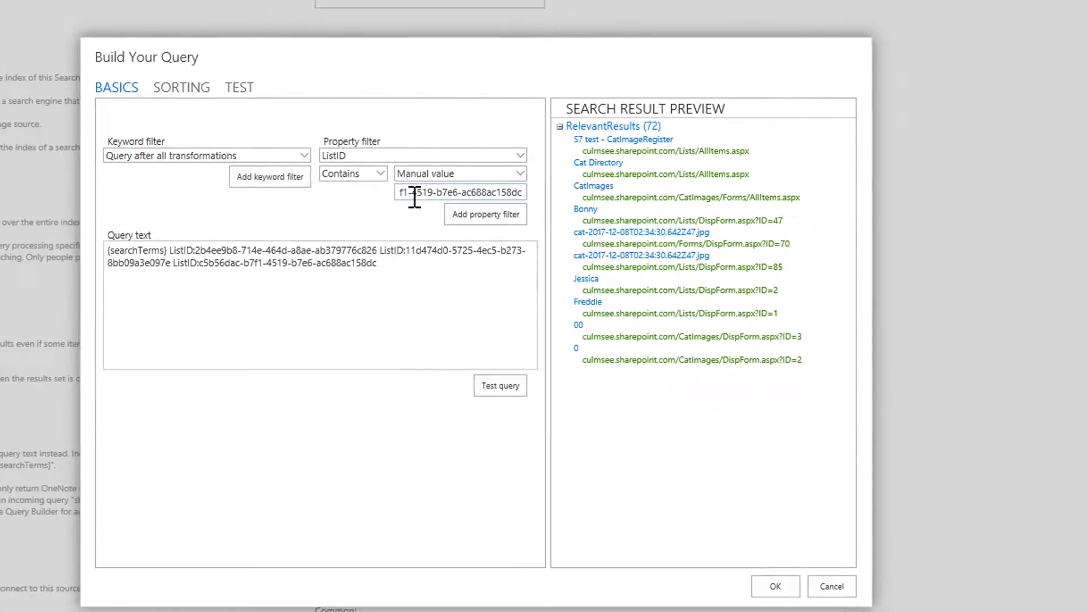
Put the cursor at the end of the query text for the CatImages ListID filter
click(415, 268)
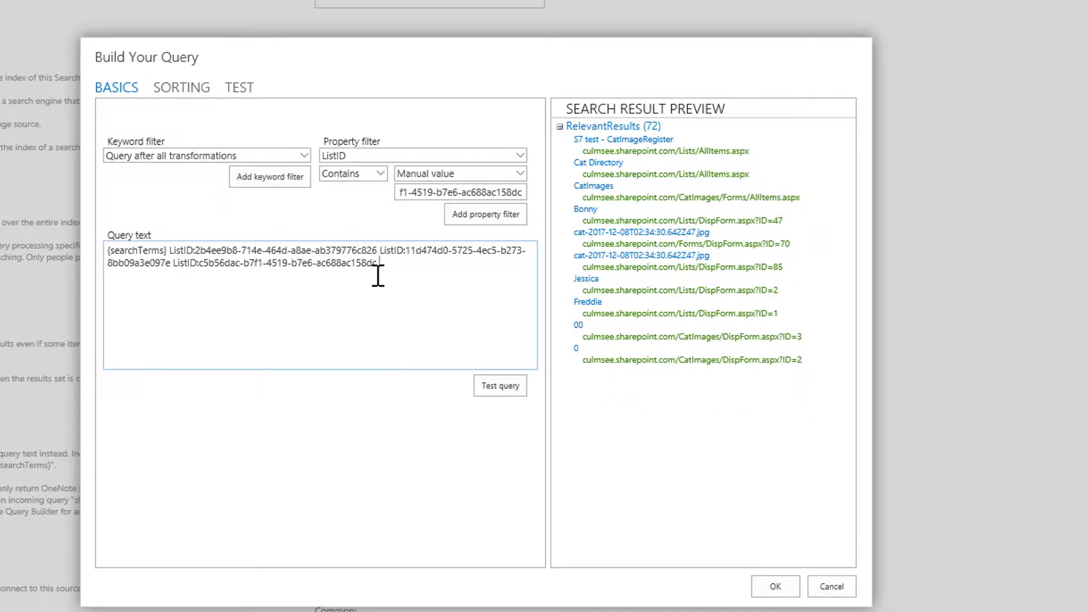
Add the filter contentclass Equals STS_ListItem_GenericList to the query and test it, narrowing results to 30
click(520, 155)
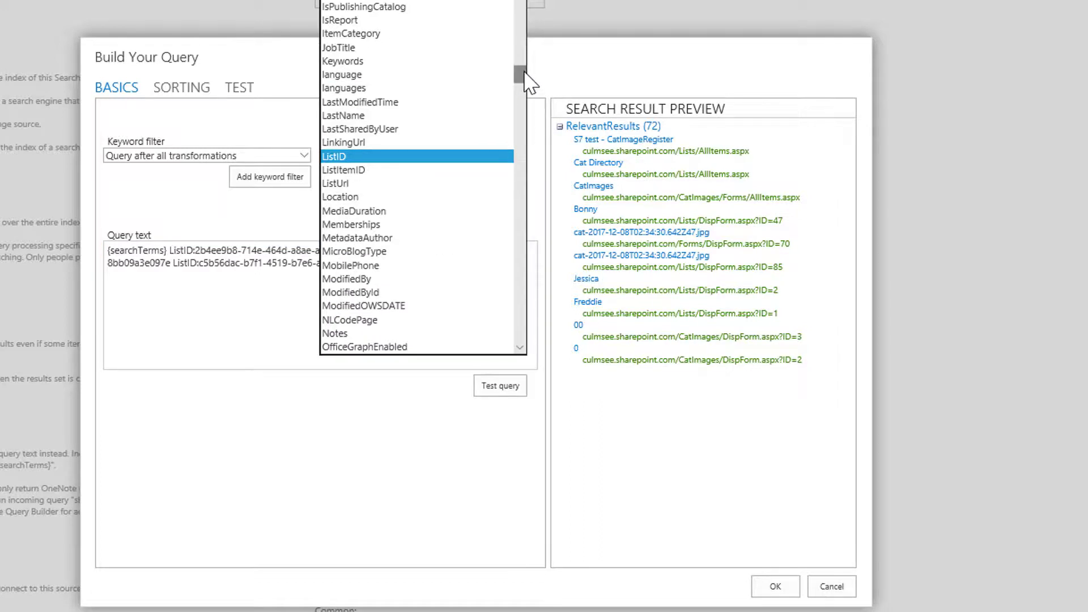
drag(520, 73, 499, 0)
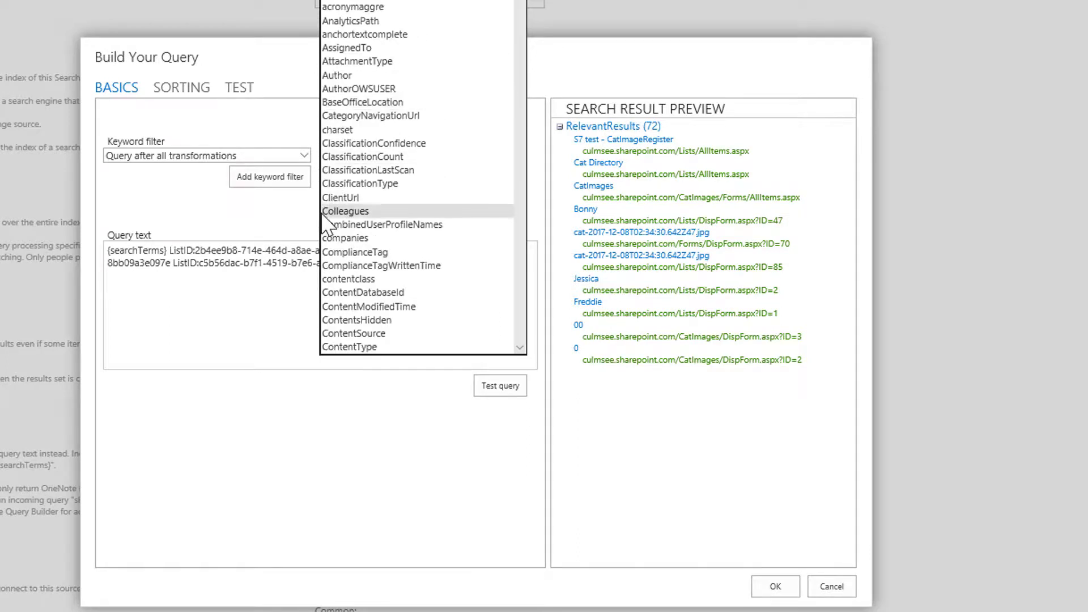
click(378, 281)
click(382, 175)
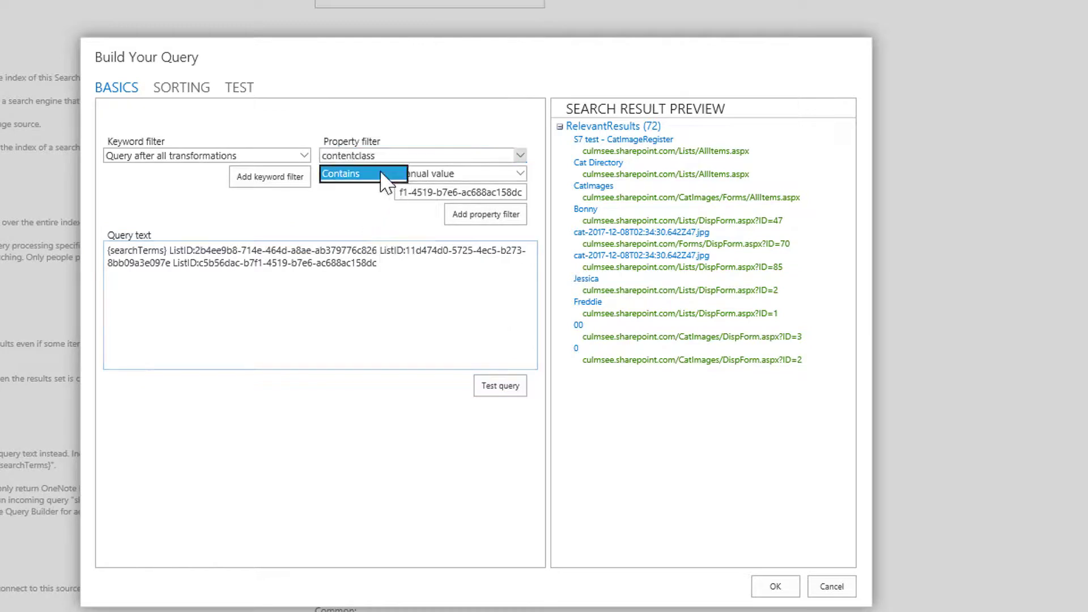
click(332, 142)
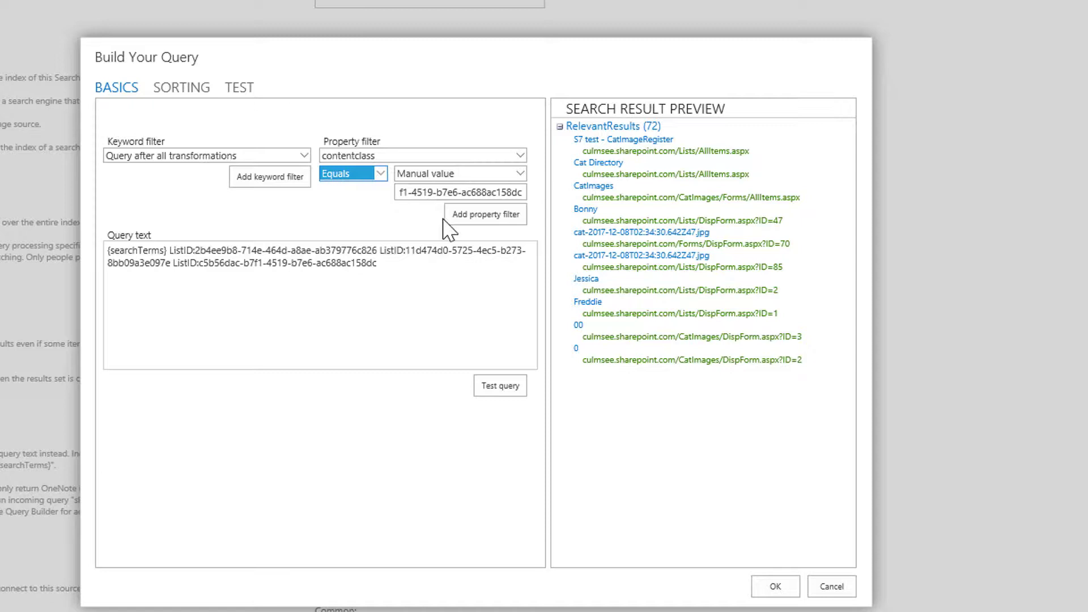
triple_click(435, 192)
text(STS_ListItem_GenericList)
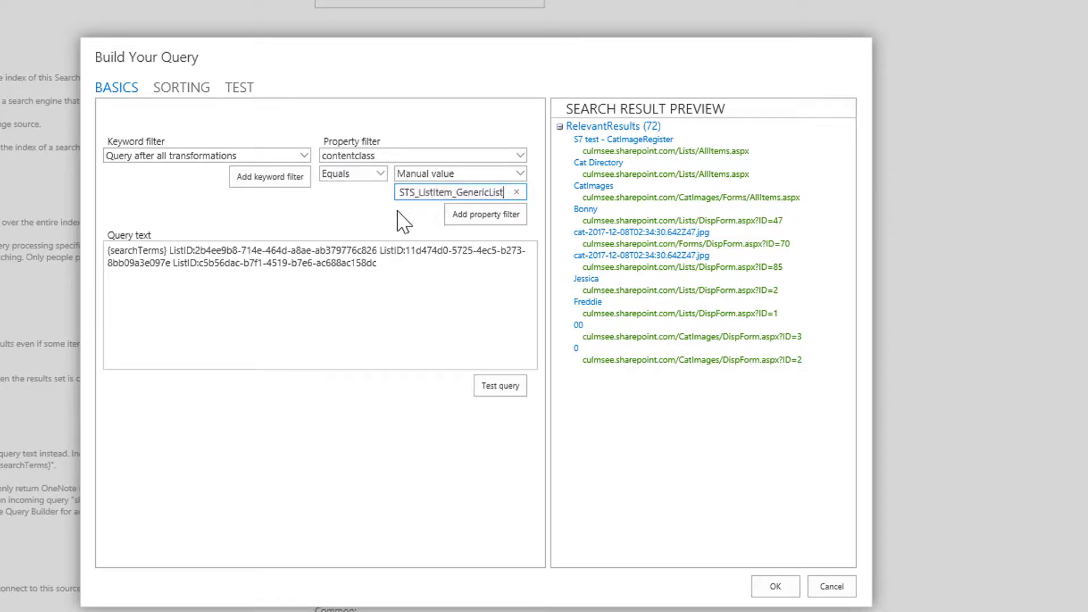
click(492, 214)
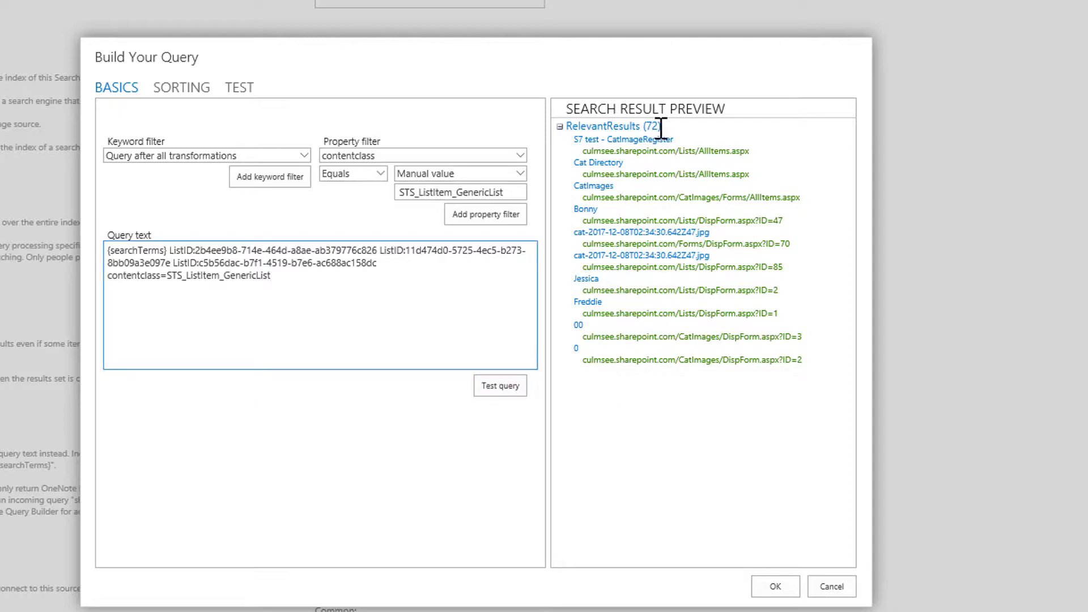
click(499, 388)
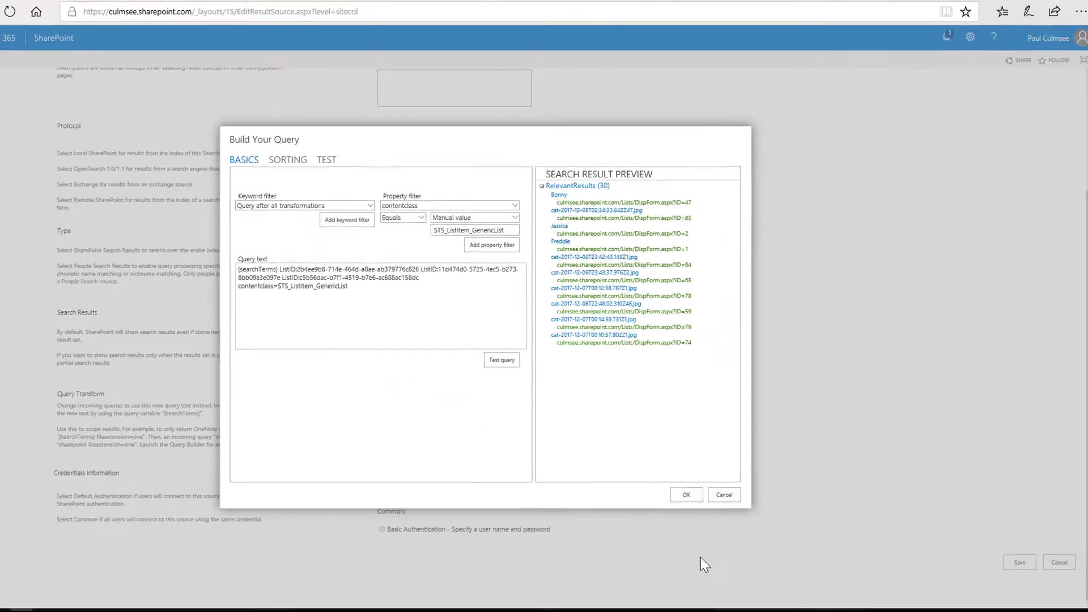
Accept the {searchTerms} ListID query and save the MewsFeed result source
click(683, 492)
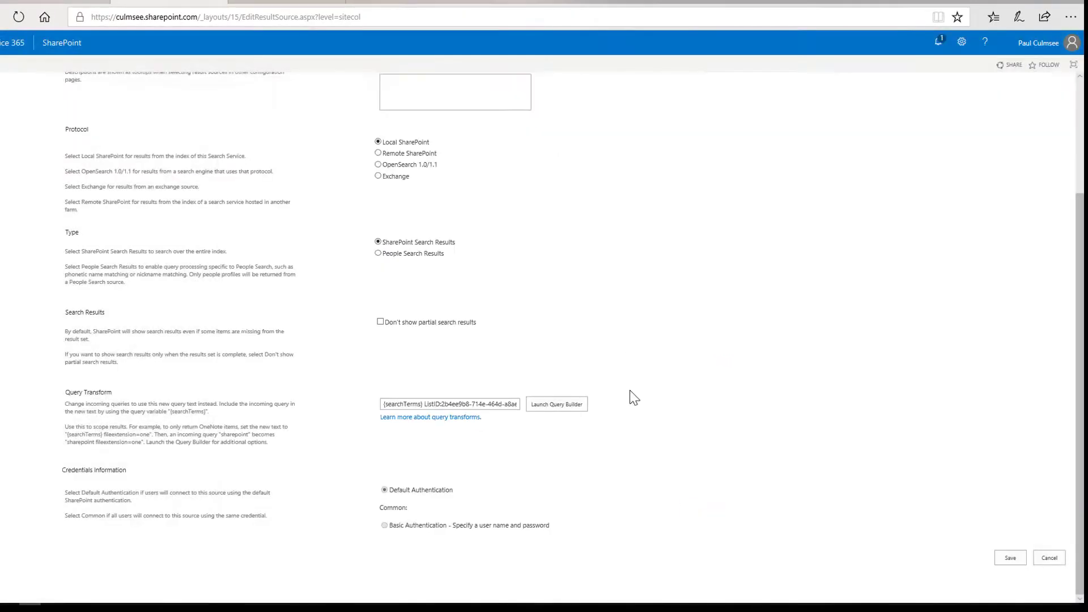
scroll(320, 153, up, 3)
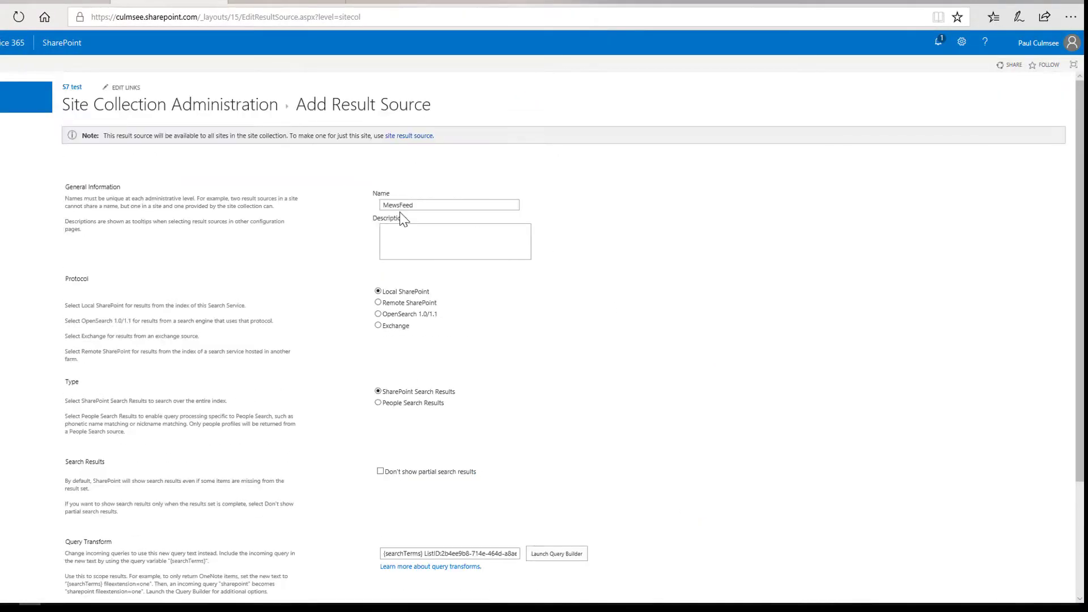
scroll(567, 320, down, 3)
click(1010, 558)
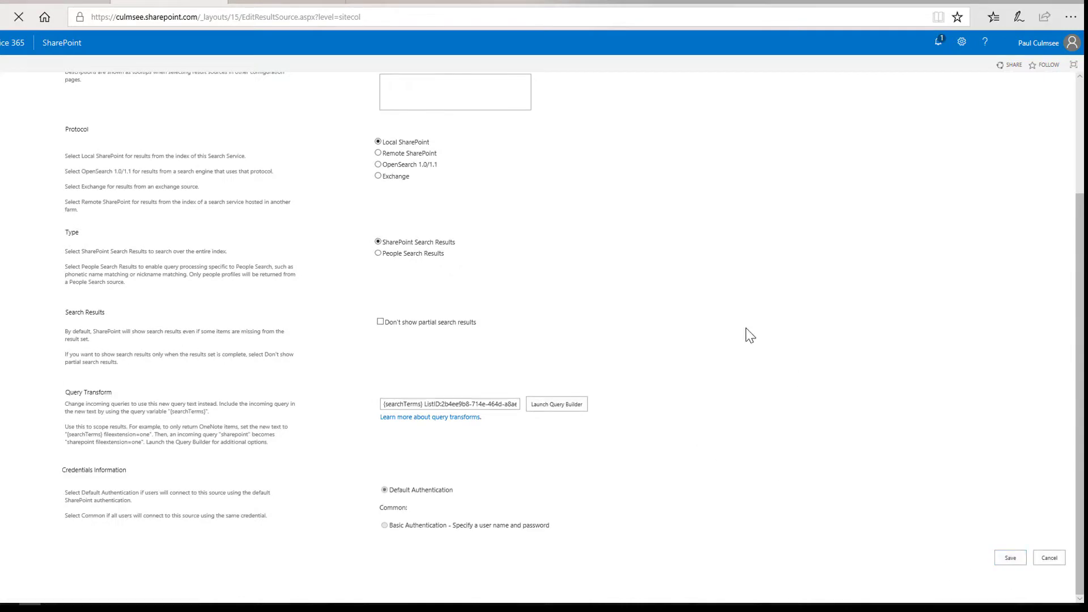